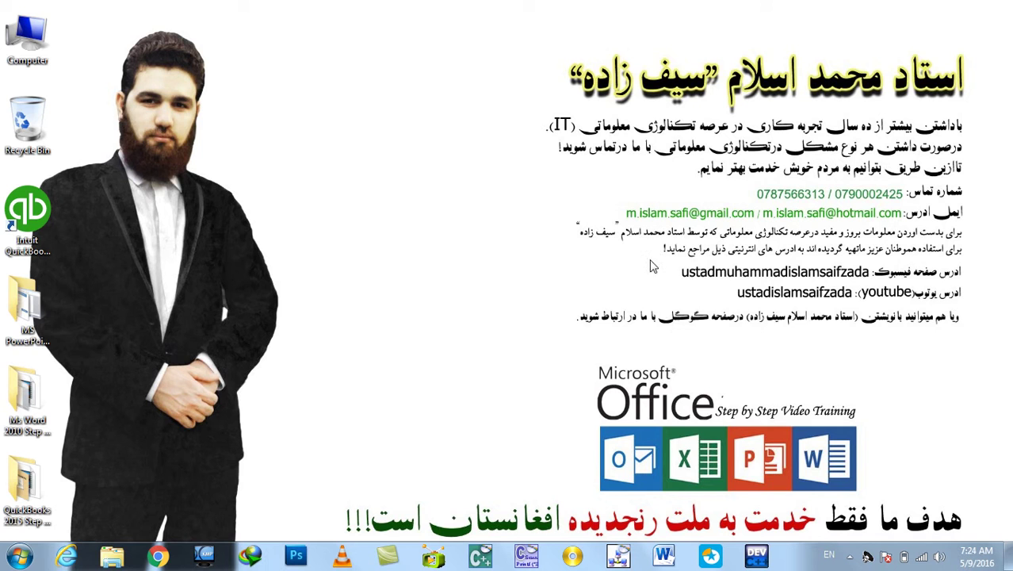
# Step: Refresh the desktop and launch PowerPoint from the Run box with a blank presentation
pyautogui.click(709, 283)
pyautogui.press('super+r')
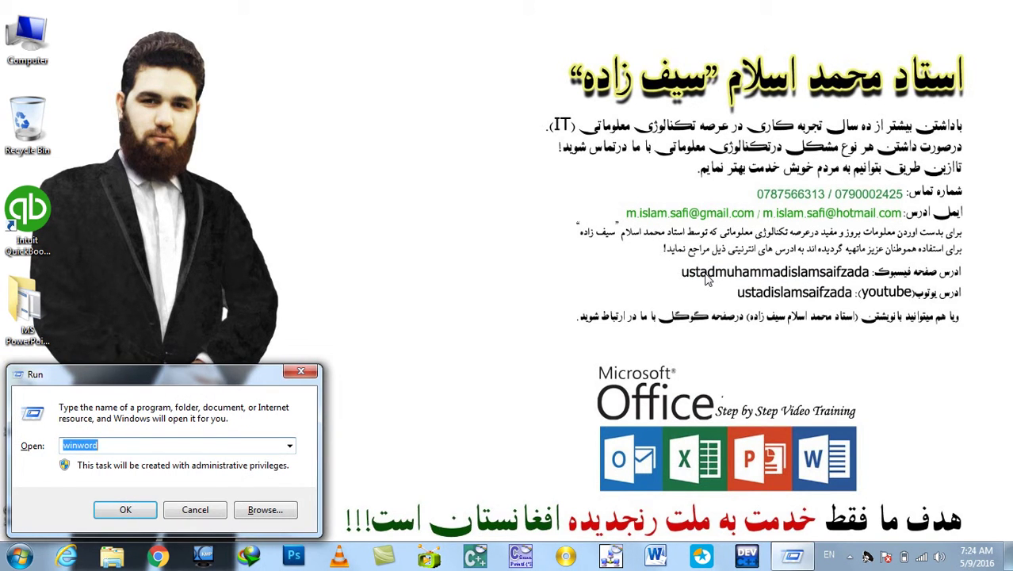
pyautogui.write('po')
pyautogui.write('t')
pyautogui.press('Return')
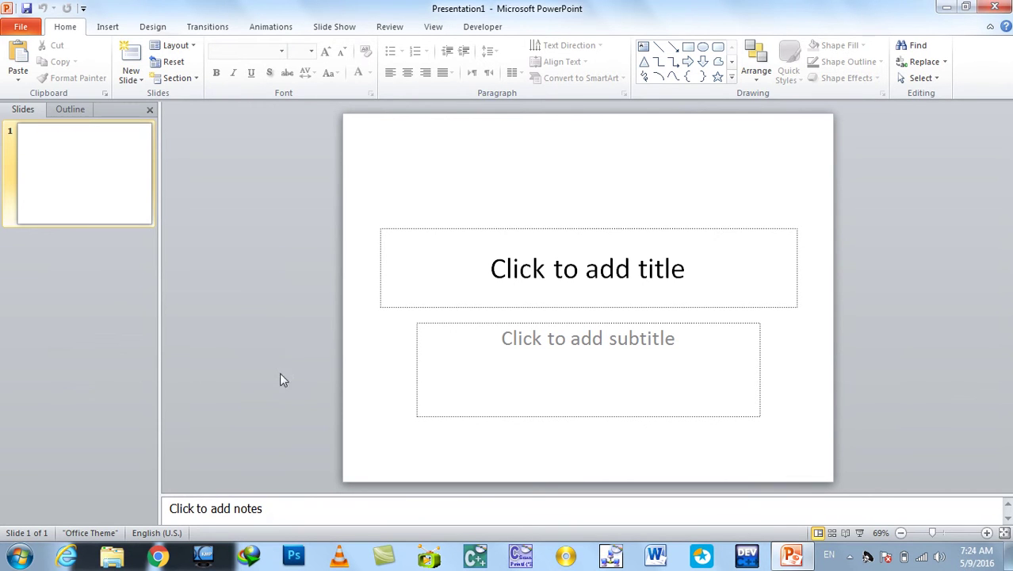
# Step: Open the General page of PowerPoint Options from the File tab
pyautogui.click(18, 27)
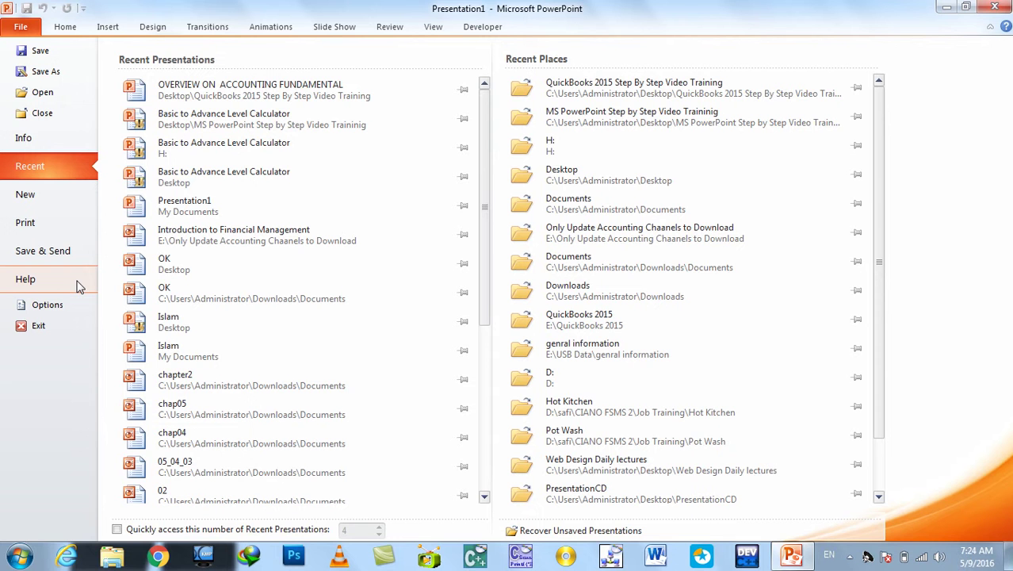
pyautogui.click(50, 306)
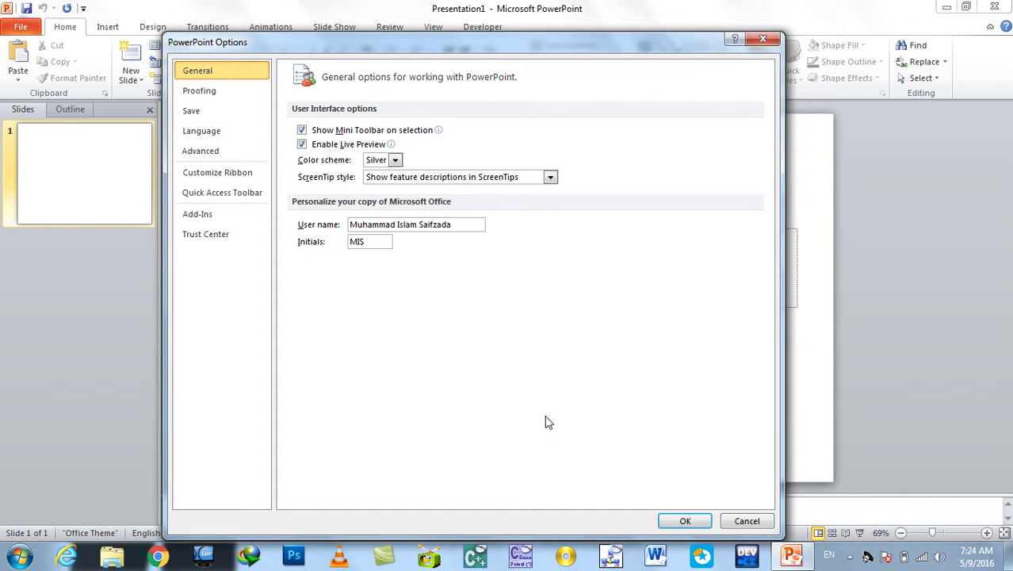
# Step: Cancel Options, title the slide 'Welcome to Afghanistan', and select the word 'Afghanistan'
pyautogui.click(739, 524)
pyautogui.click(599, 284)
pyautogui.write('welcomne t')
pyautogui.press('BackSpace')
pyautogui.press('BackSpace')
pyautogui.press('BackSpace')
pyautogui.press('BackSpace')
pyautogui.write('e to ')
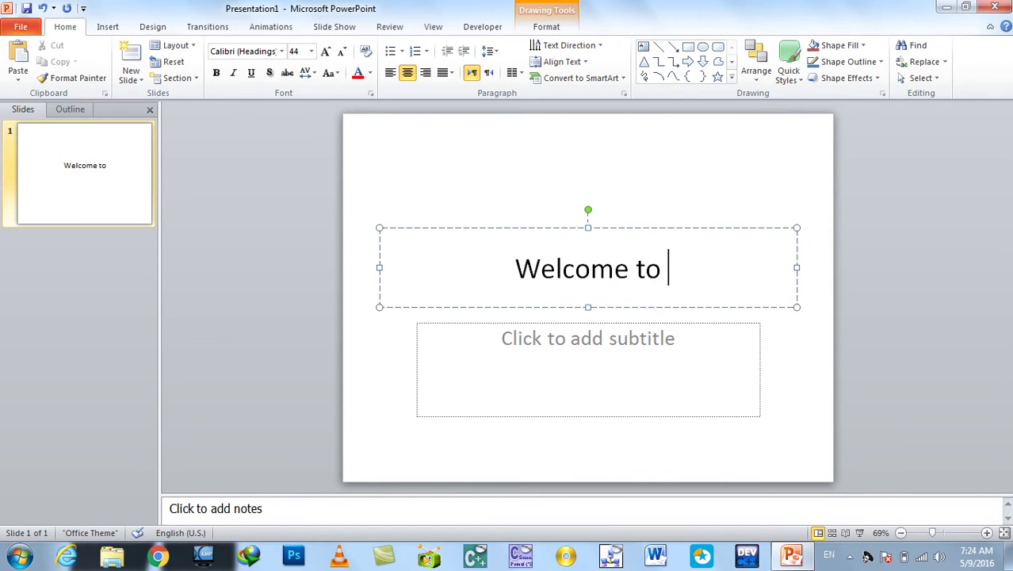
pyautogui.write('Afghanistan')
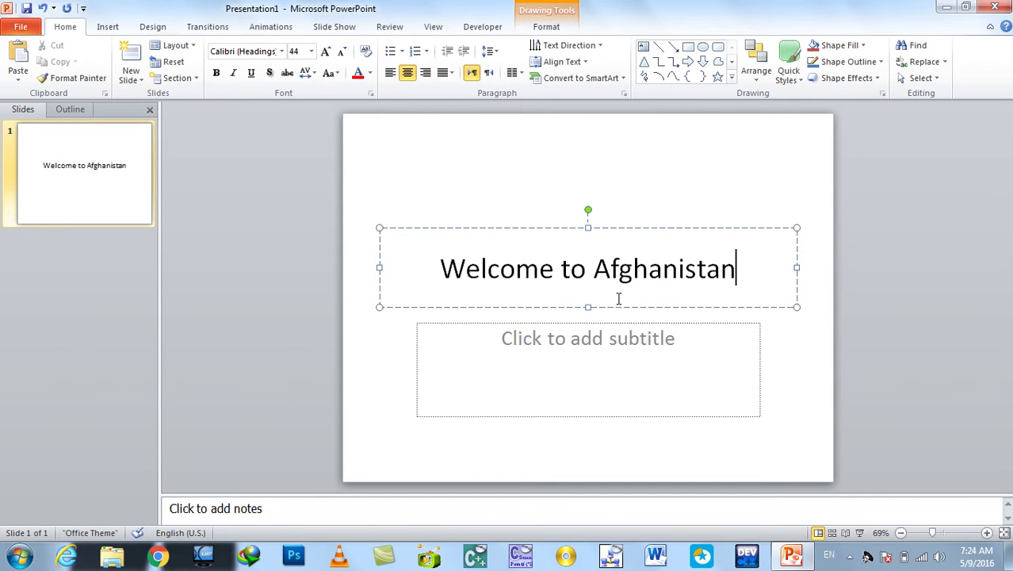
pyautogui.moveTo(745, 264); pyautogui.dragTo(661, 269)
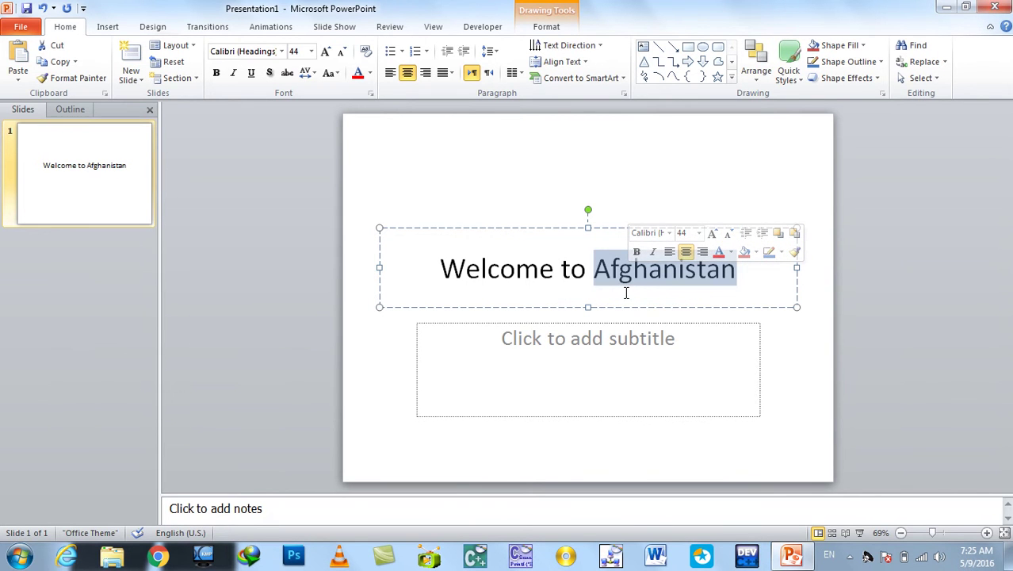
# Step: Keep the title at size 44 and turn off Show Mini Toolbar on selection
pyautogui.click(714, 233)
pyautogui.click(728, 233)
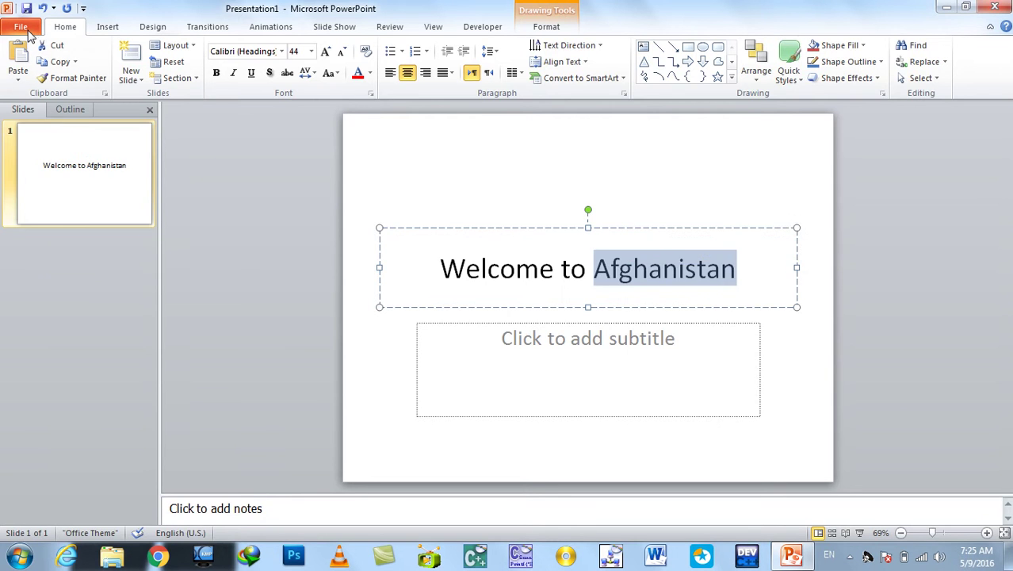
pyautogui.click(21, 26)
pyautogui.click(41, 303)
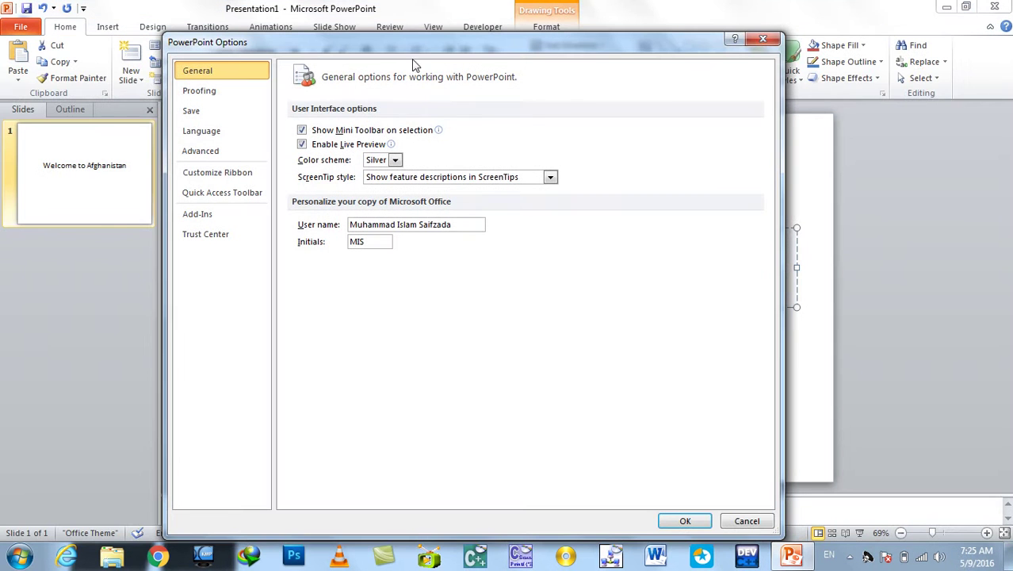
pyautogui.click(358, 132)
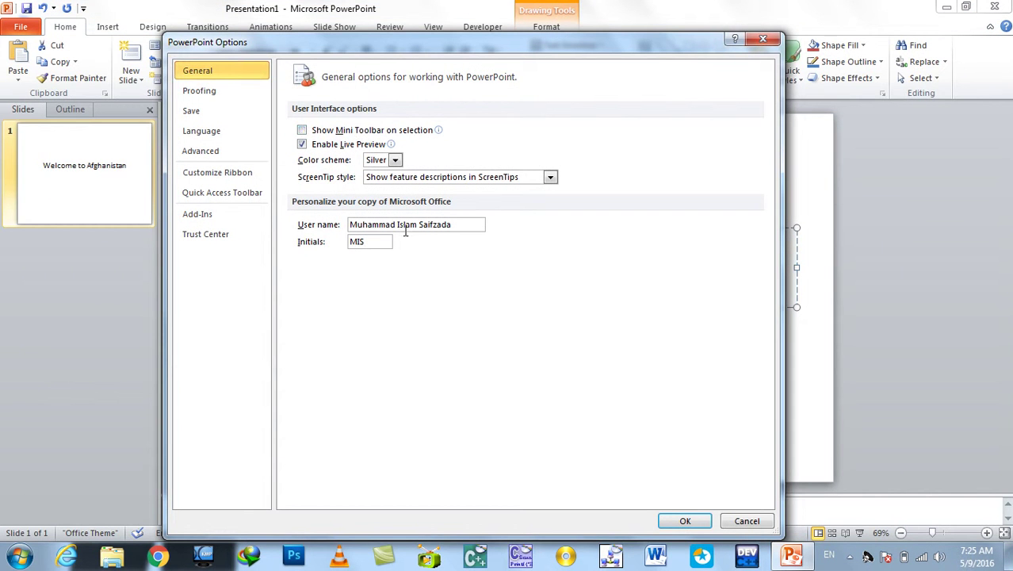
pyautogui.click(678, 520)
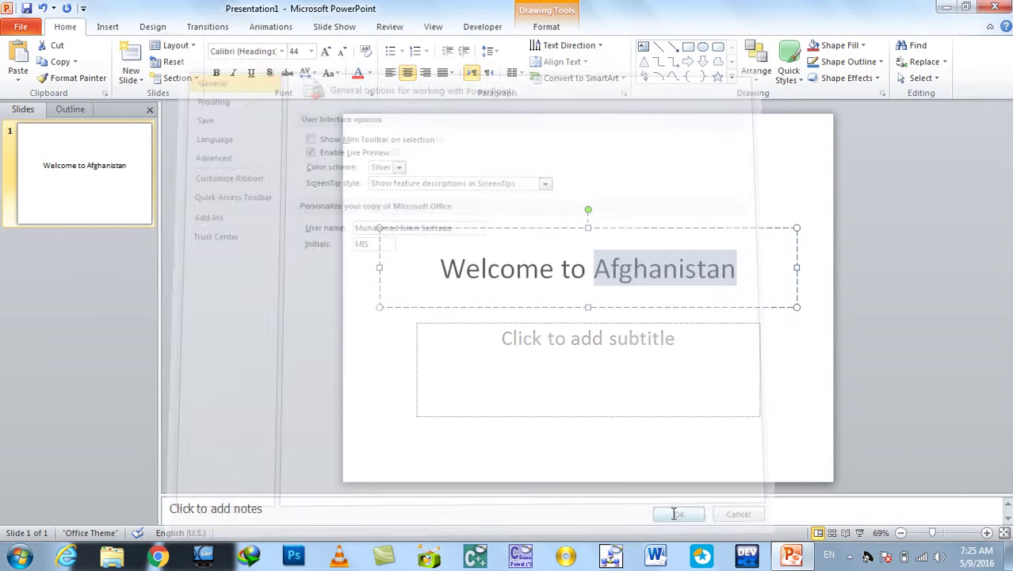
pyautogui.click(770, 265)
pyautogui.doubleClick(682, 278)
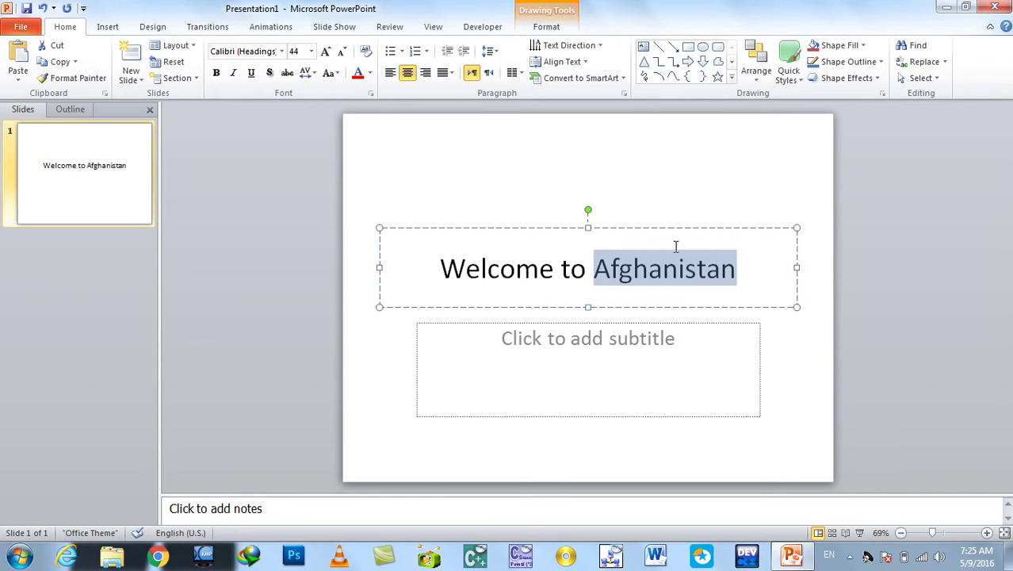
pyautogui.write(']')
pyautogui.hotkey('ctrl', 'z')
pyautogui.hotkey('ctrl', ']')
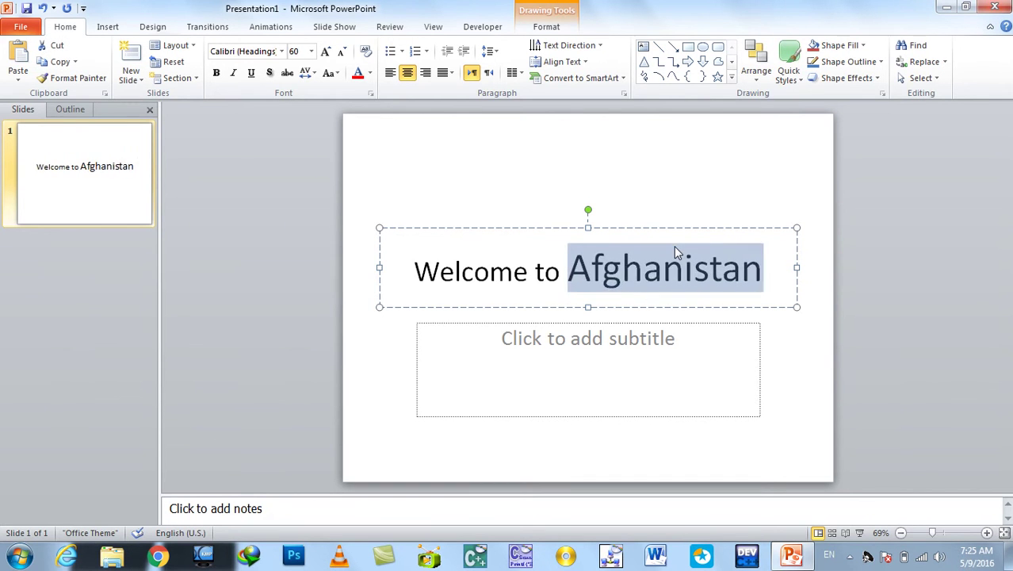
pyautogui.hotkey('ctrl', '[')
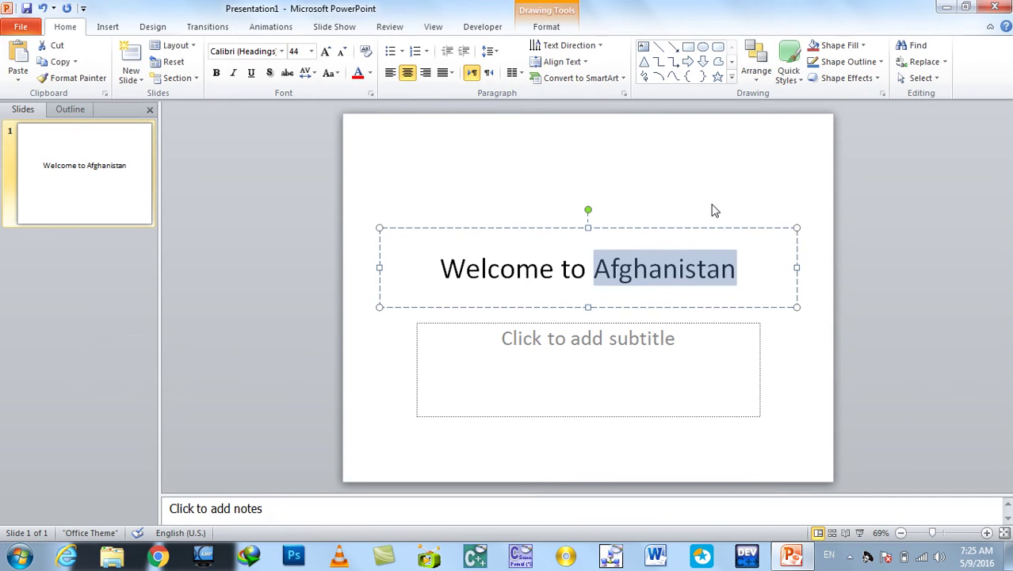
pyautogui.click(710, 211)
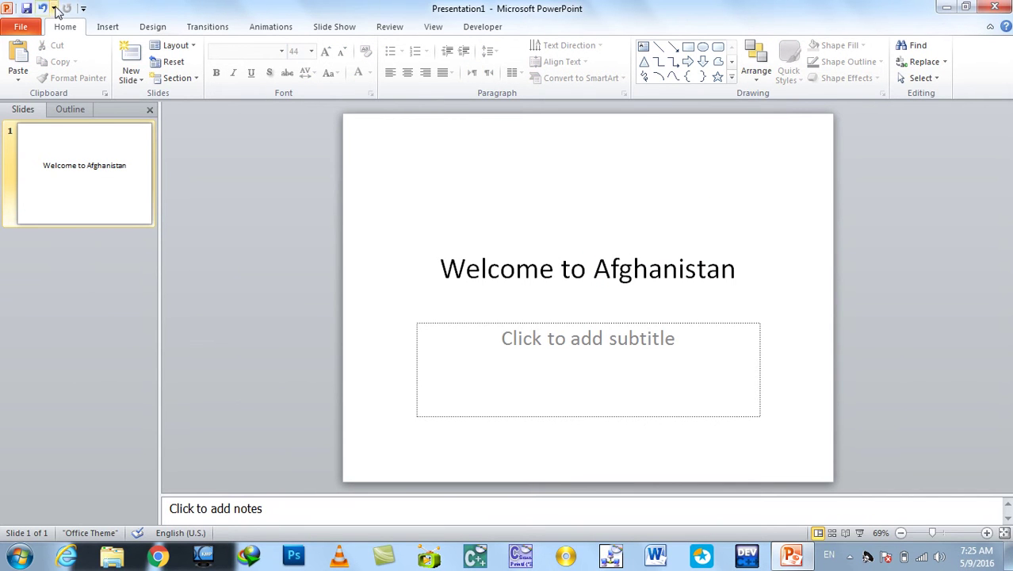
pyautogui.click(632, 276)
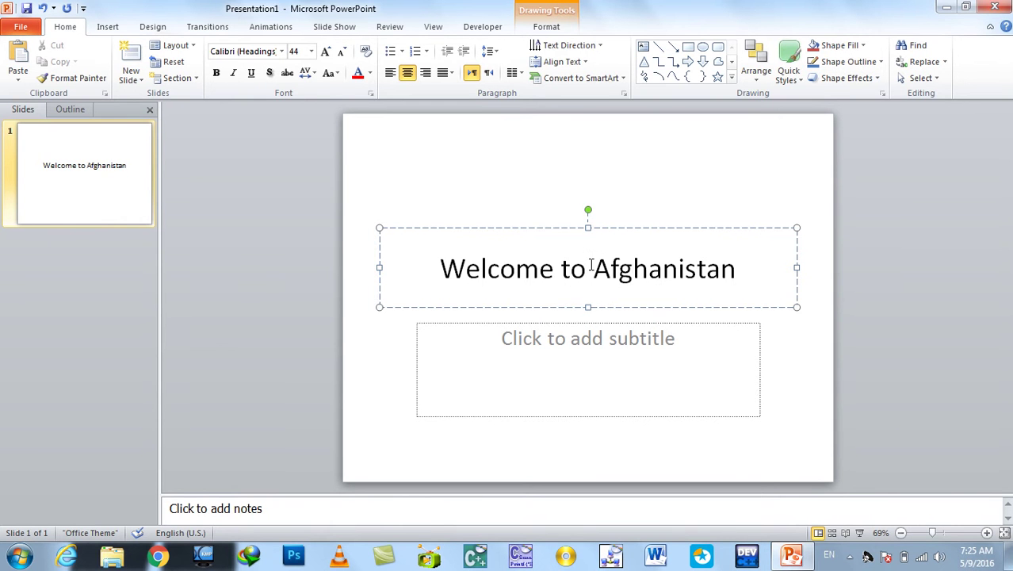
pyautogui.moveTo(591, 268); pyautogui.dragTo(681, 268)
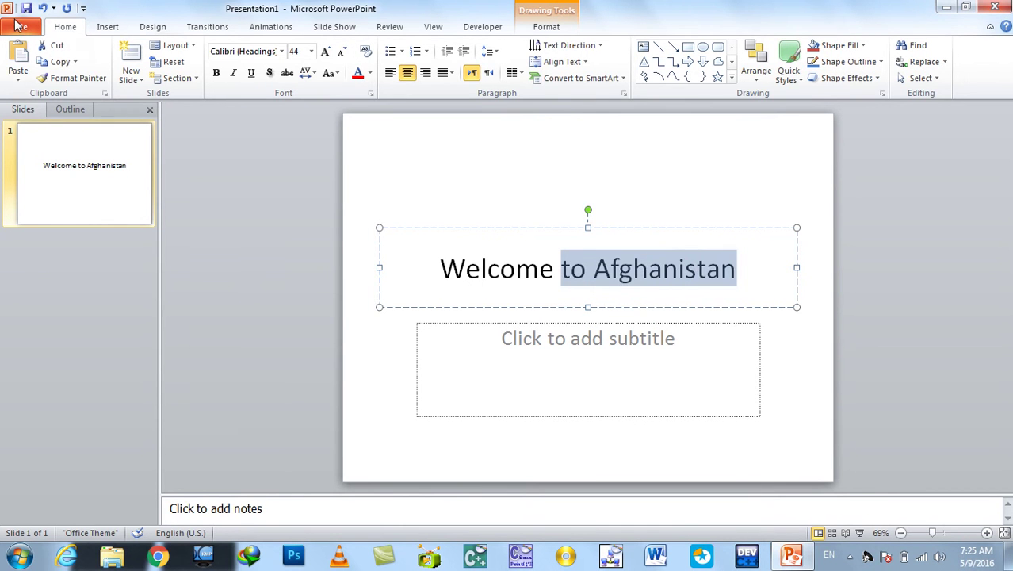
# Step: Re-enable Show Mini Toolbar on selection, then show the Home tab font list
pyautogui.click(17, 25)
pyautogui.click(68, 303)
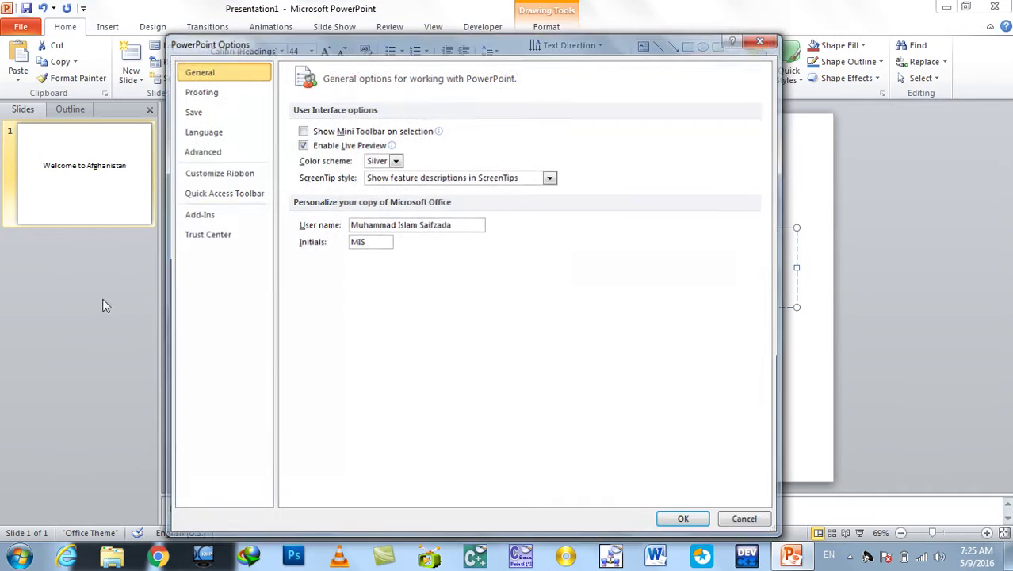
pyautogui.click(338, 131)
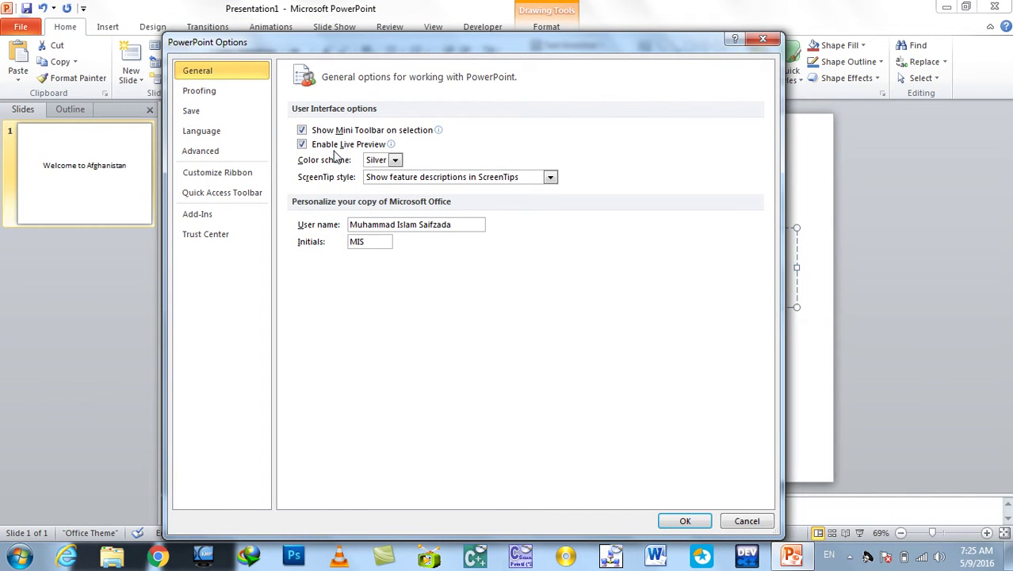
pyautogui.click(679, 520)
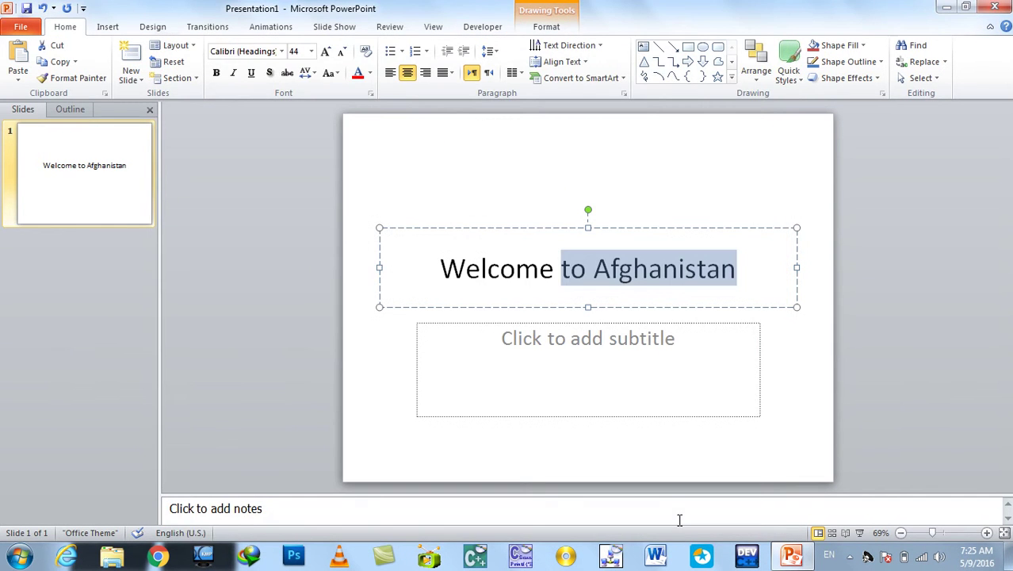
pyautogui.click(281, 52)
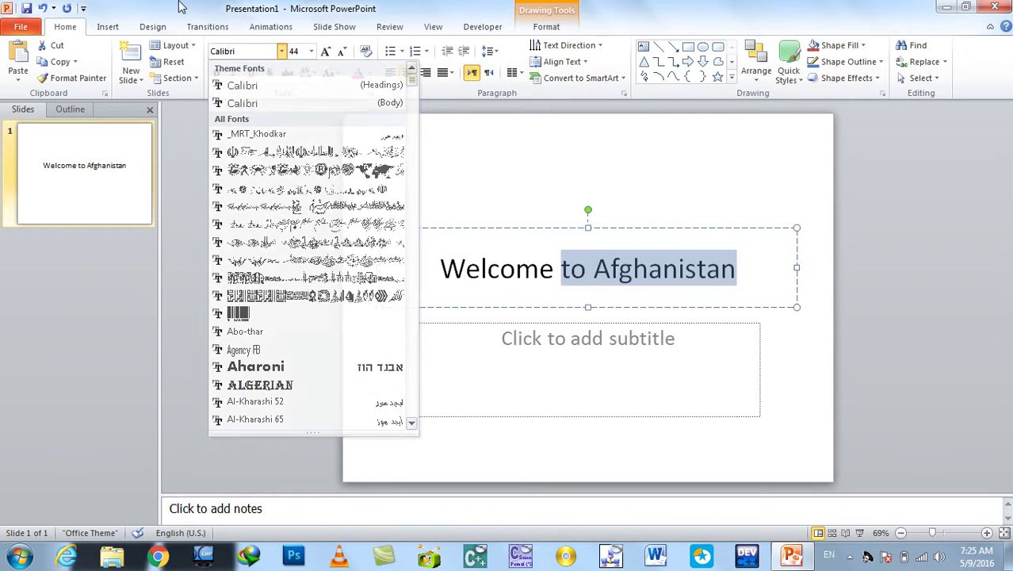
# Step: Turn Live Preview off and browse the font and size lists without changing anything
pyautogui.press('Escape')
pyautogui.click(28, 26)
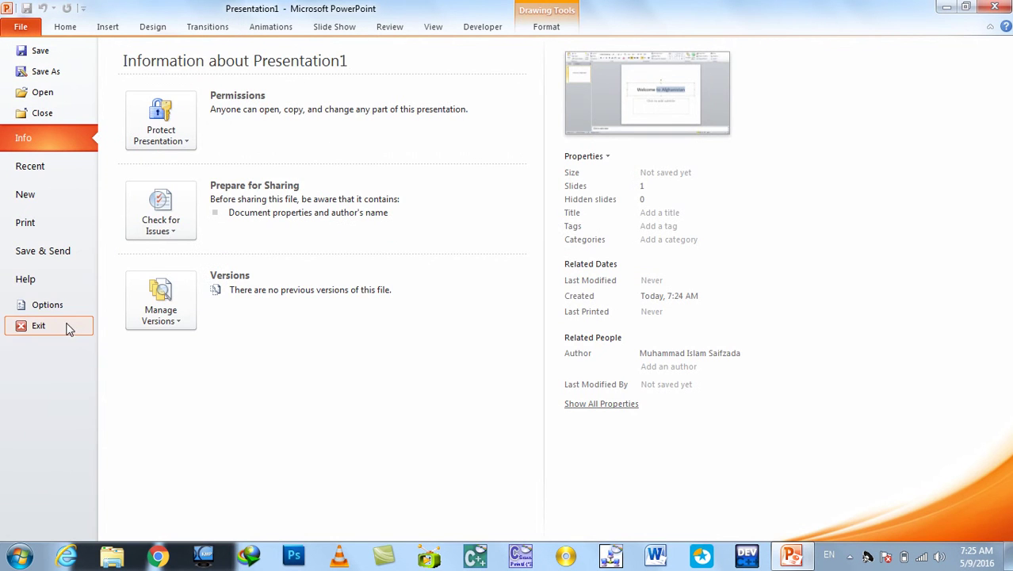
pyautogui.click(67, 303)
pyautogui.click(302, 144)
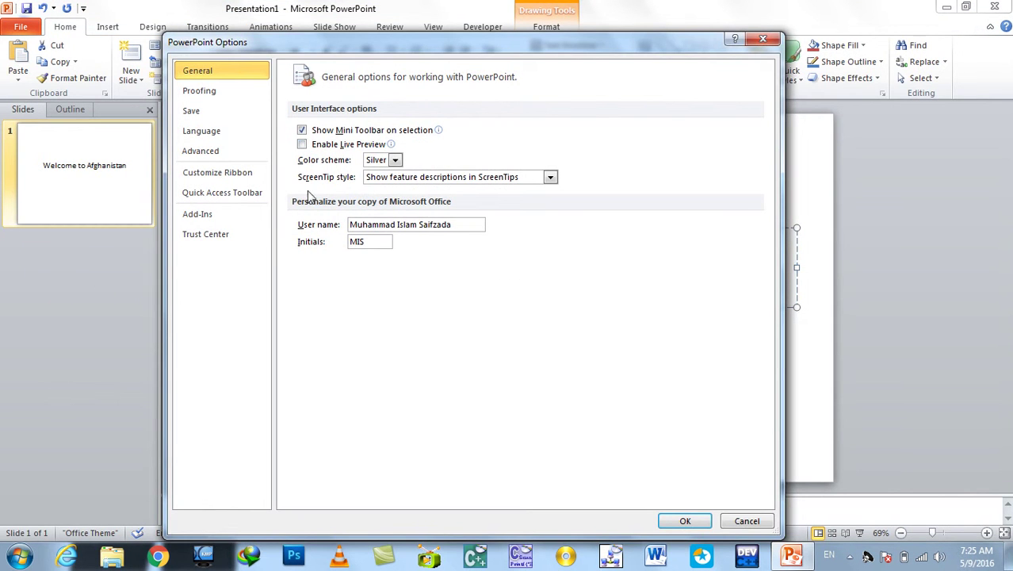
pyautogui.click(664, 521)
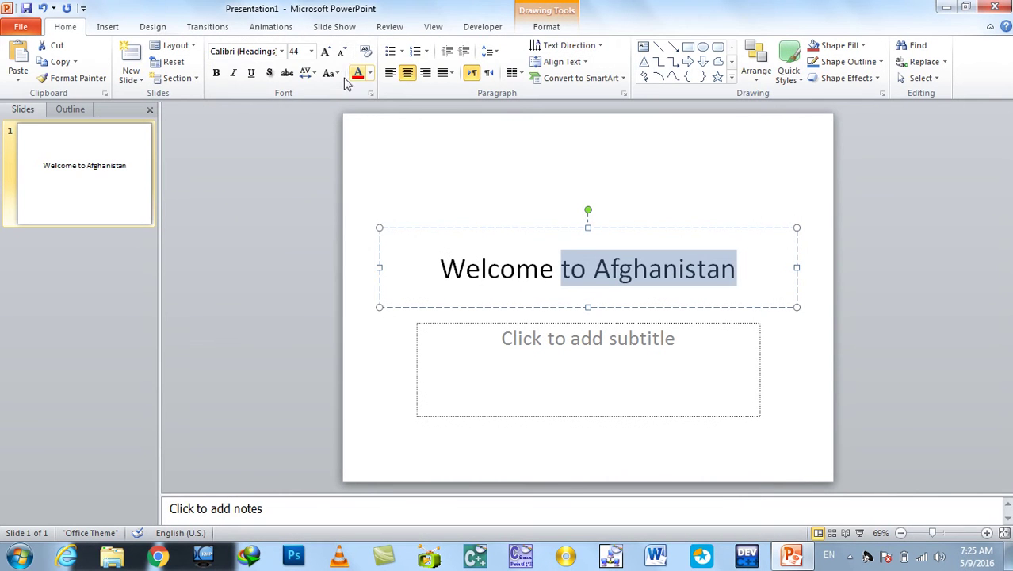
pyautogui.click(282, 51)
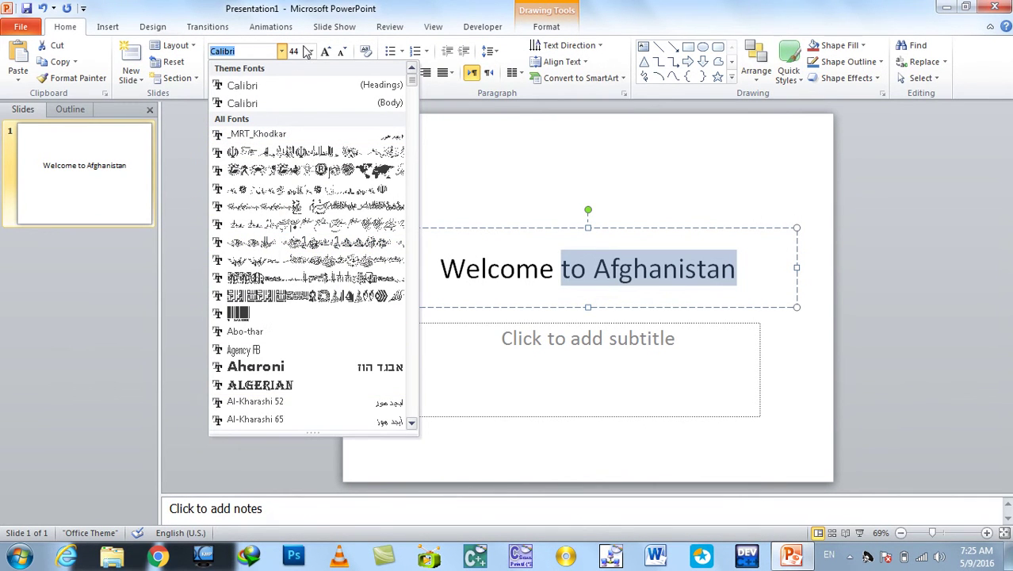
pyautogui.click(310, 51)
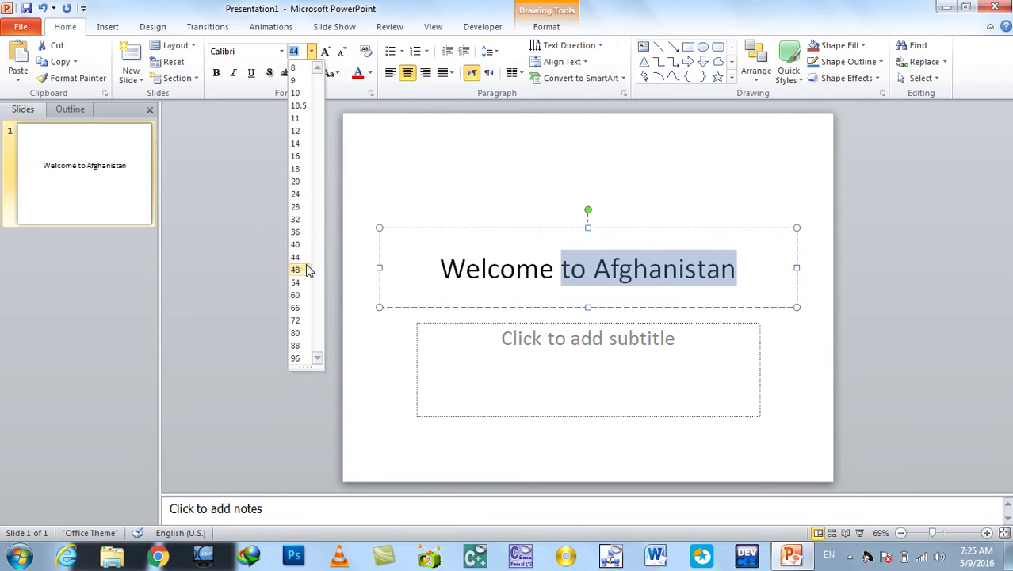
pyautogui.press('Escape')
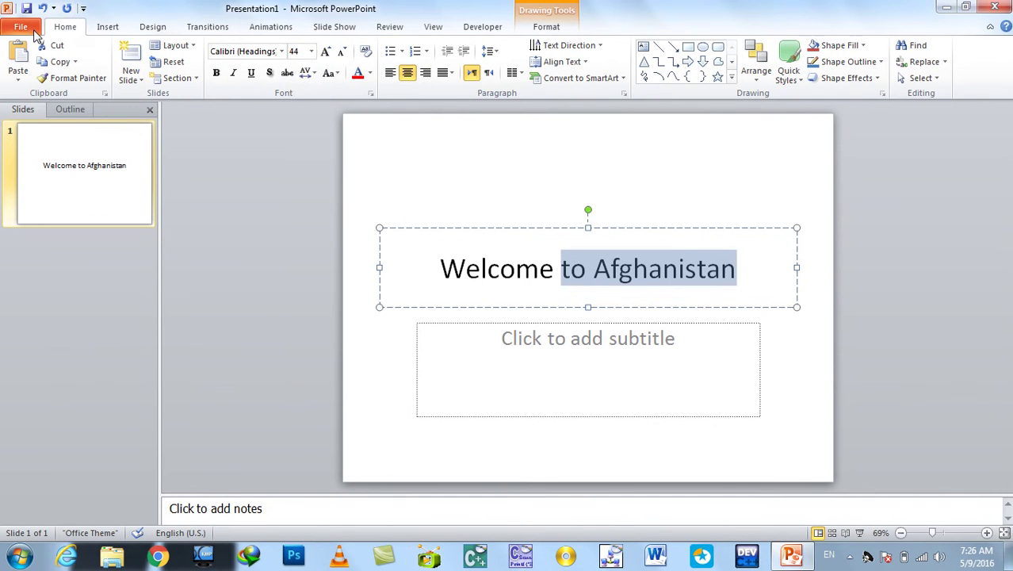
# Step: Turn Enable Live Preview back on and deselect the title placeholder
pyautogui.click(20, 26)
pyautogui.click(73, 309)
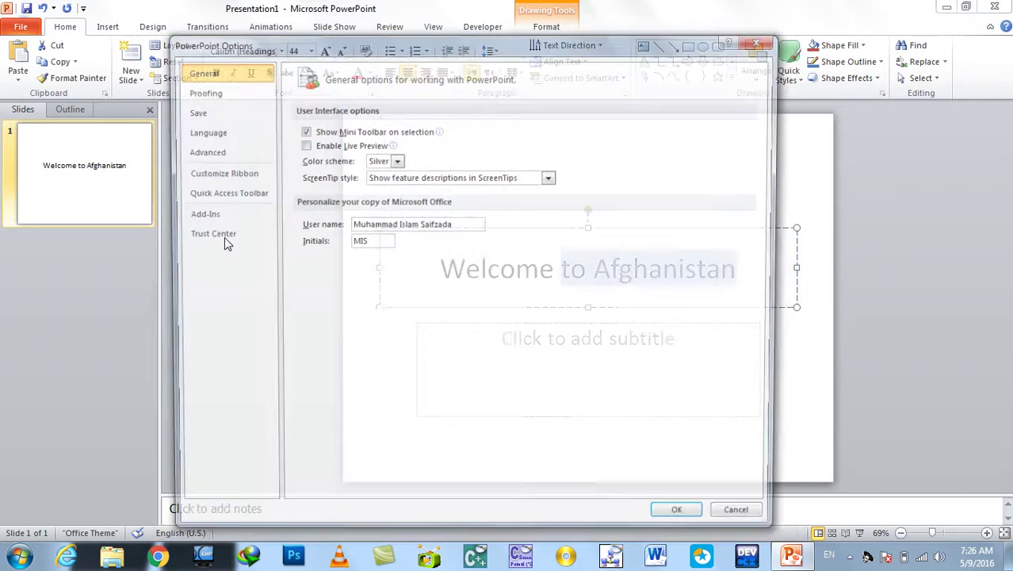
pyautogui.click(321, 148)
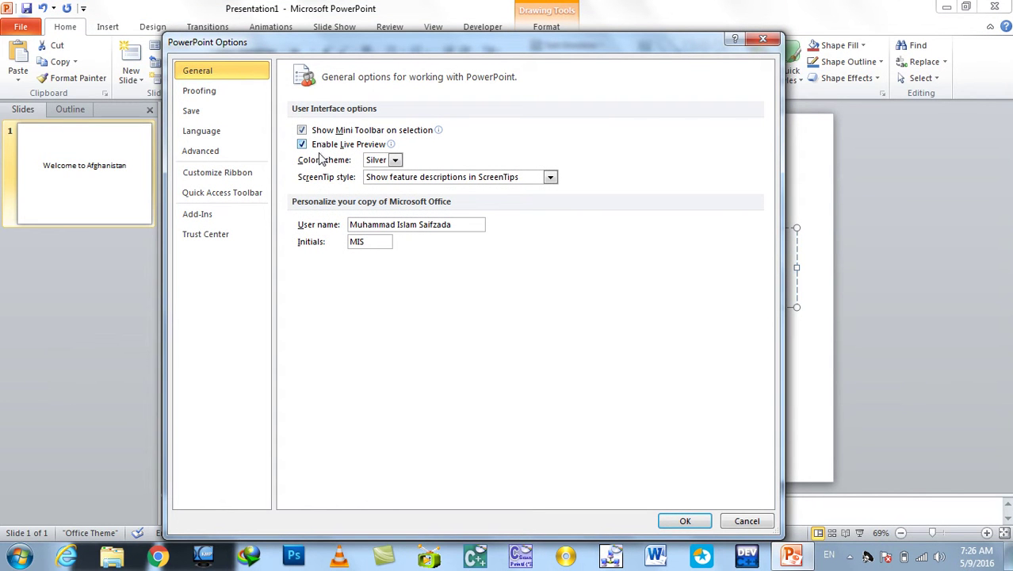
pyautogui.click(685, 520)
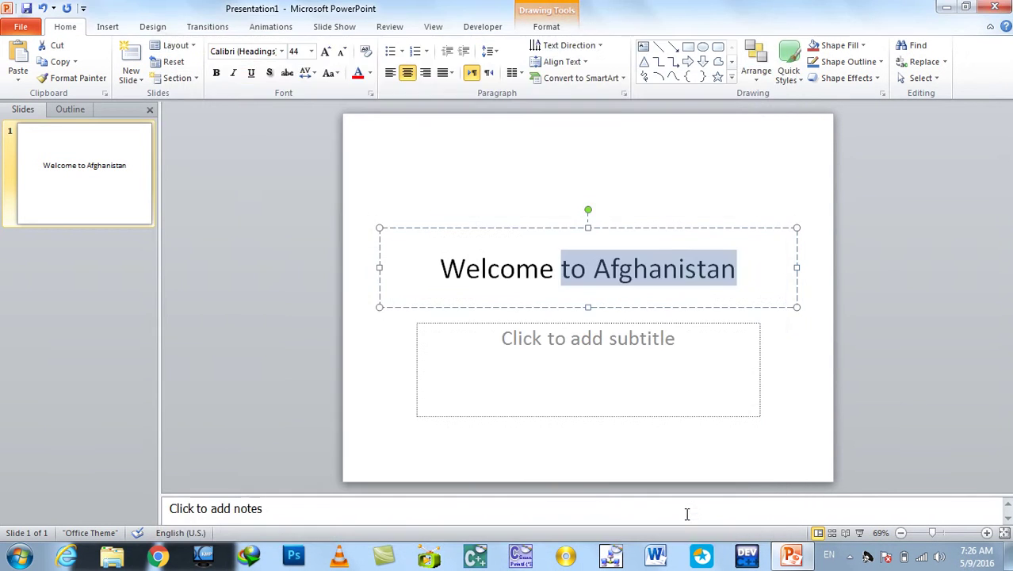
pyautogui.click(270, 303)
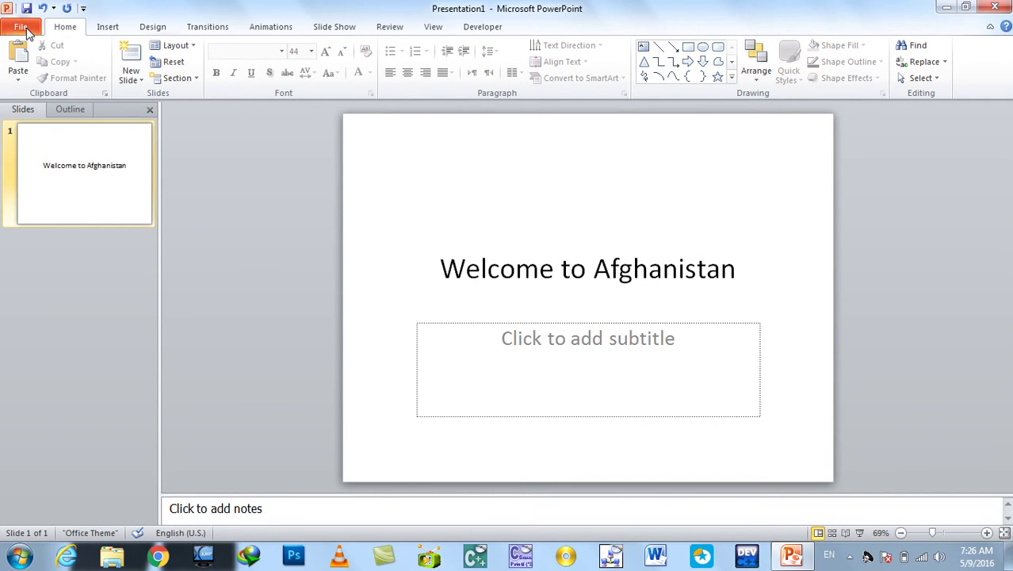
# Step: Set the Options colour scheme to Black and apply it
pyautogui.click(23, 27)
pyautogui.click(36, 302)
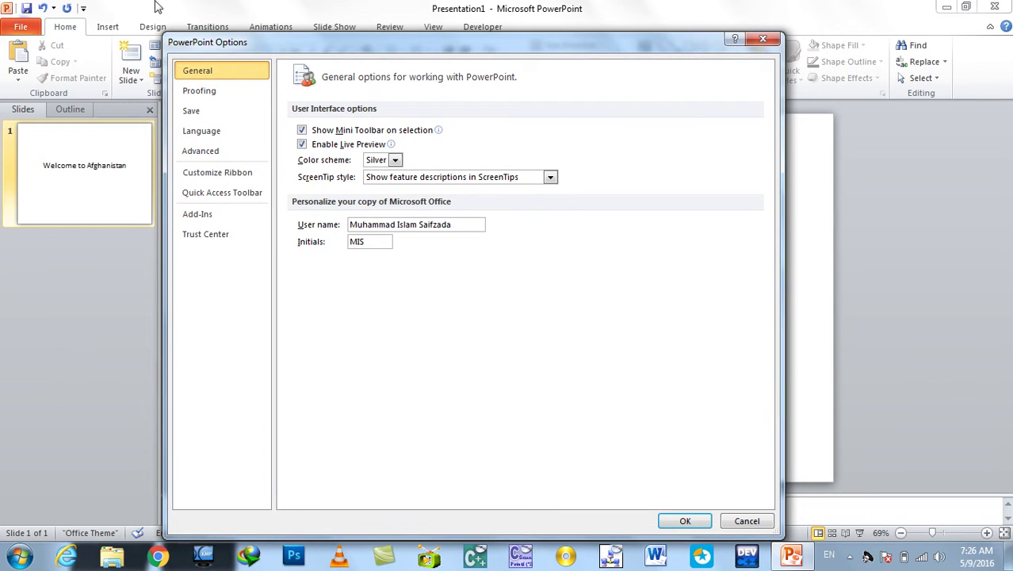
pyautogui.click(393, 161)
pyautogui.click(377, 200)
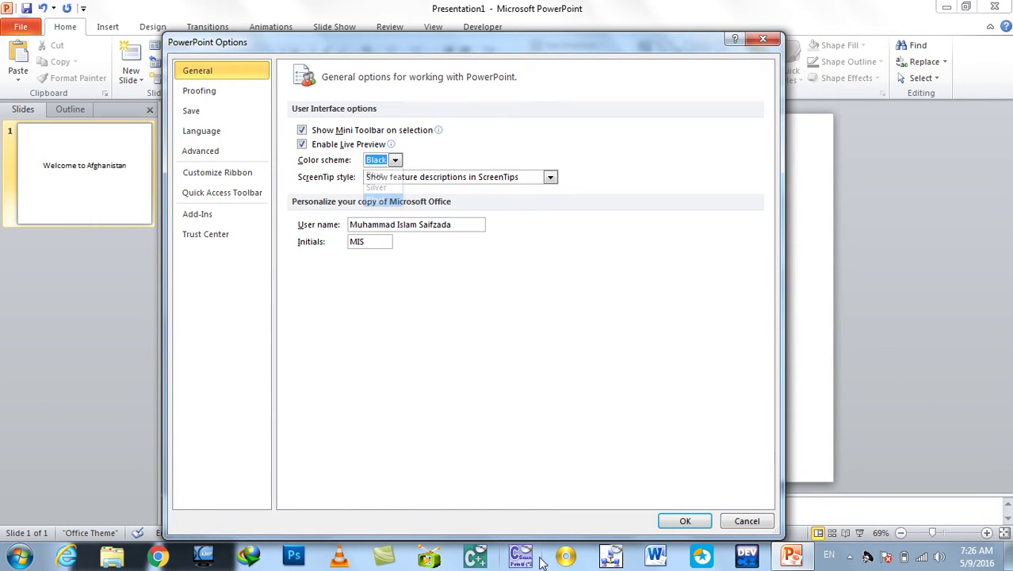
pyautogui.click(664, 529)
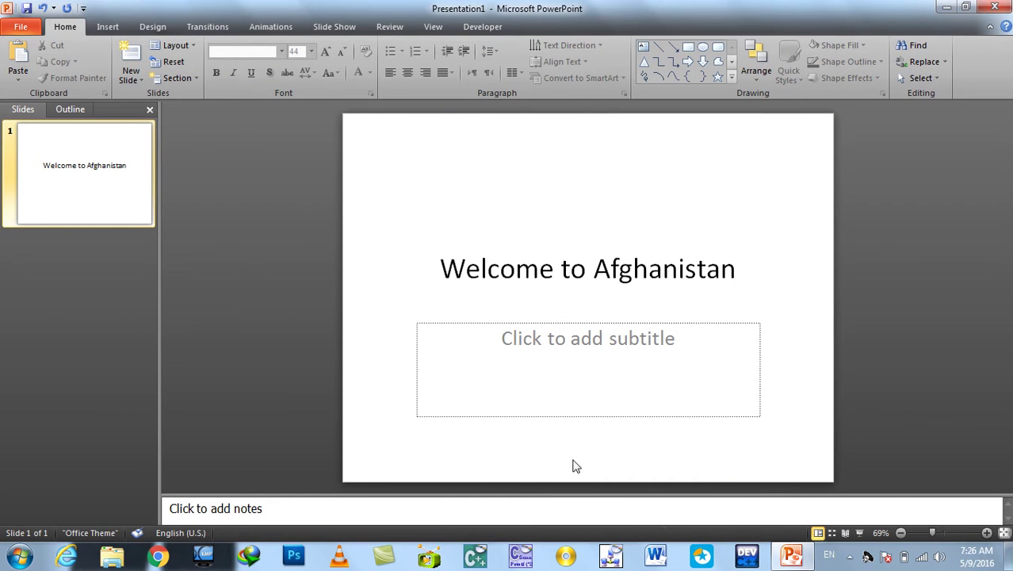
# Step: Choose Blue as the colour scheme in Options
pyautogui.click(19, 27)
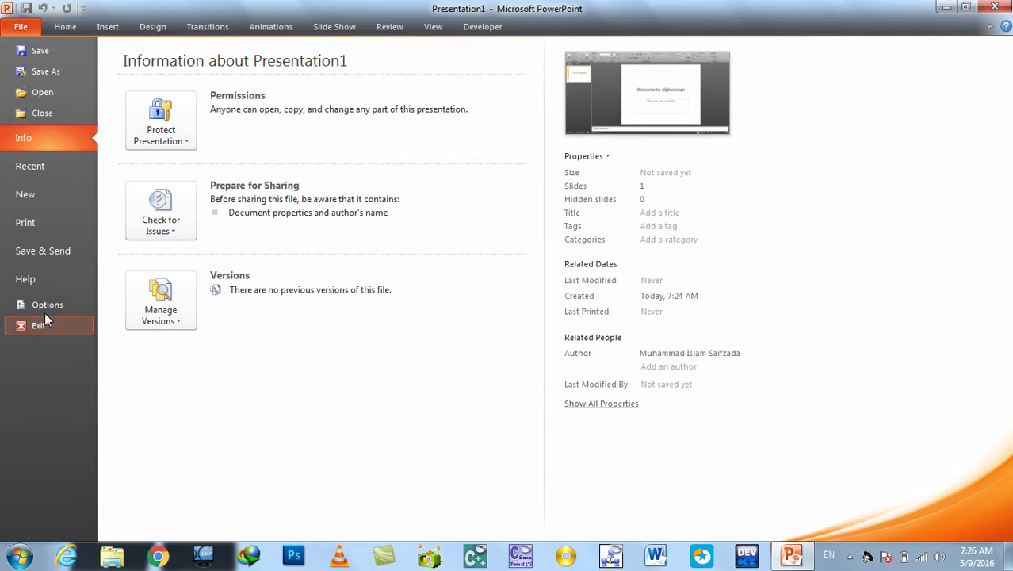
pyautogui.click(46, 305)
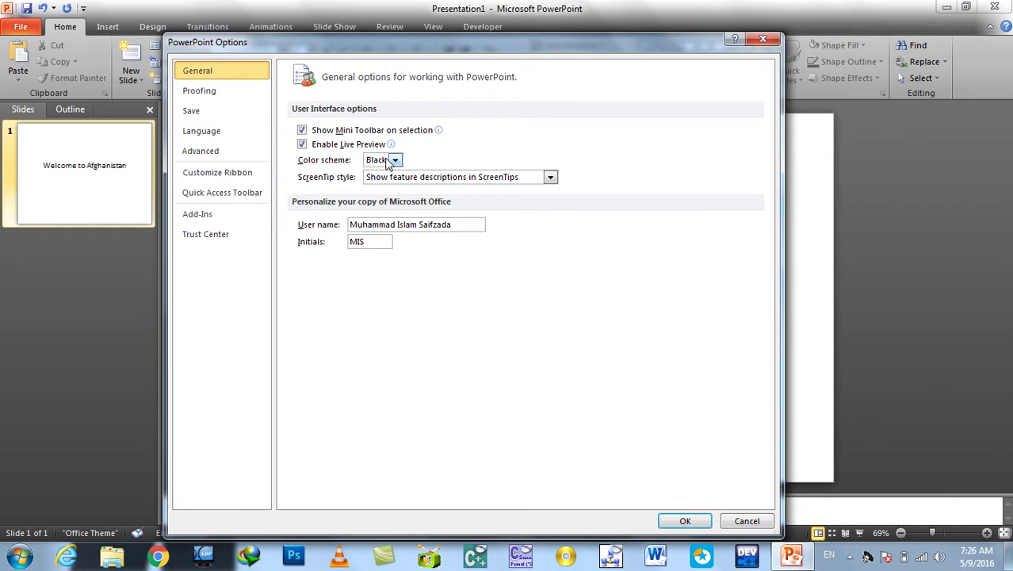
pyautogui.click(388, 162)
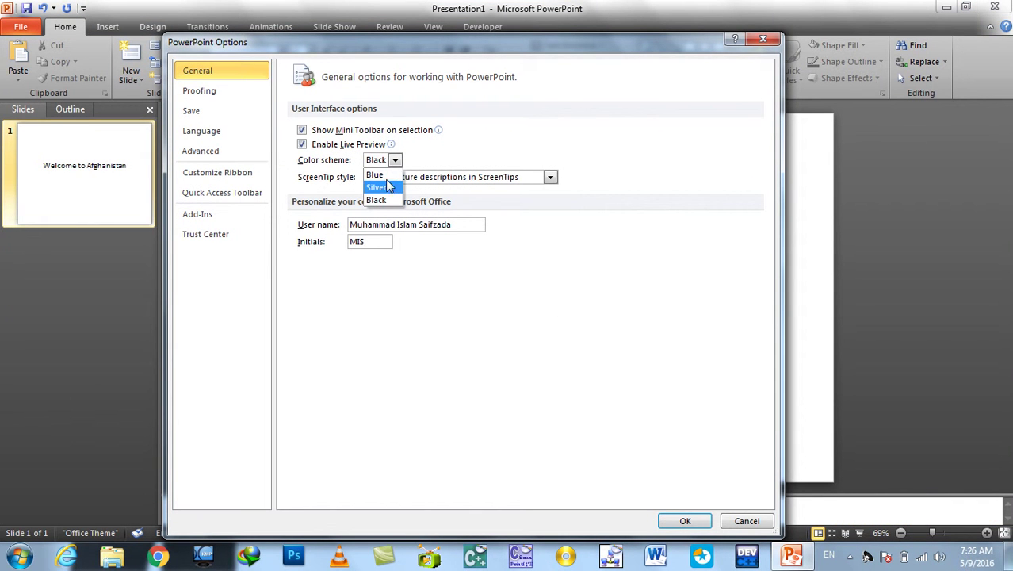
pyautogui.click(375, 174)
# Step: Confirm Blue, then switch the colour scheme to Silver and apply it
pyautogui.click(689, 518)
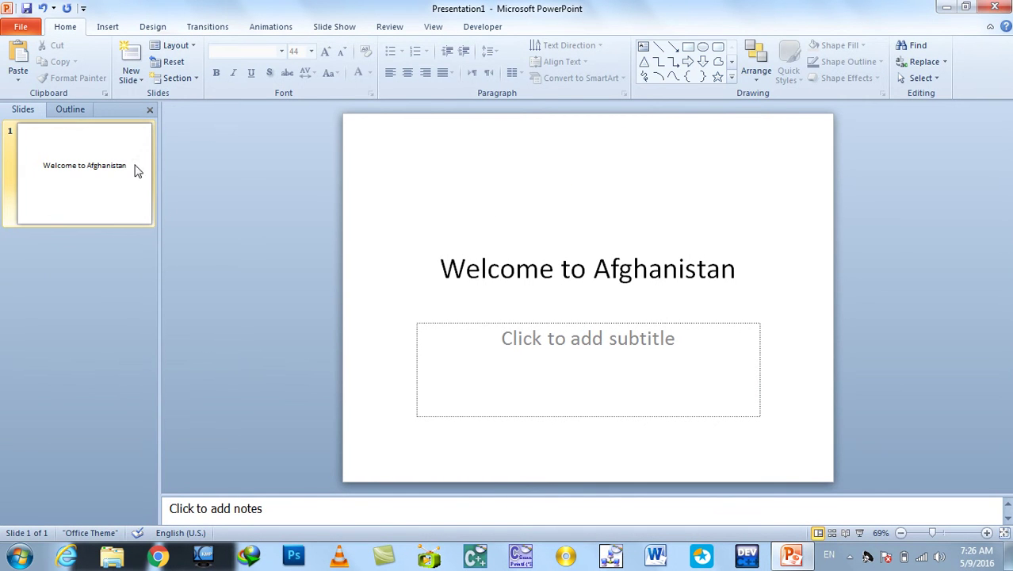
pyautogui.click(21, 26)
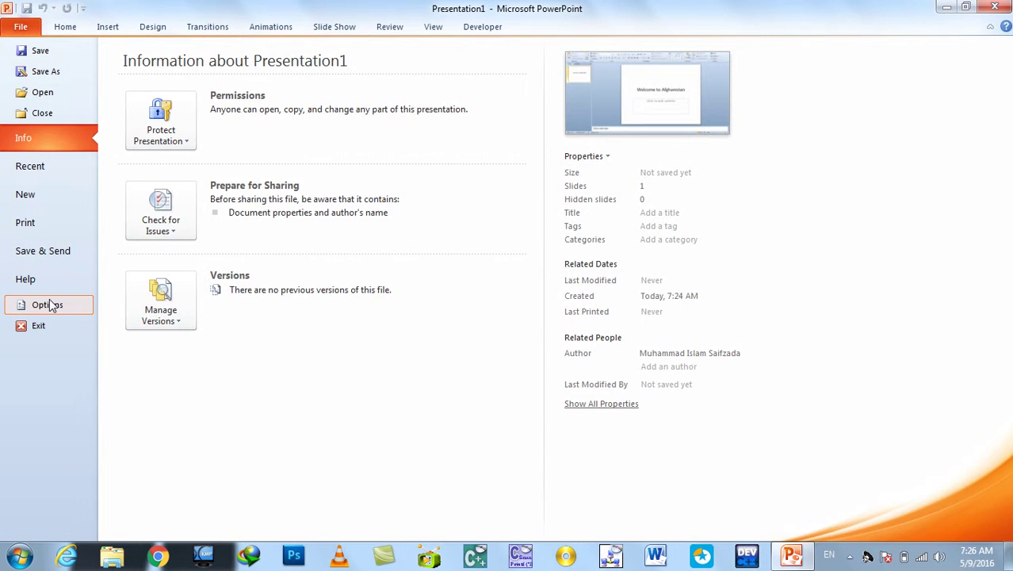
pyautogui.click(47, 303)
pyautogui.click(389, 160)
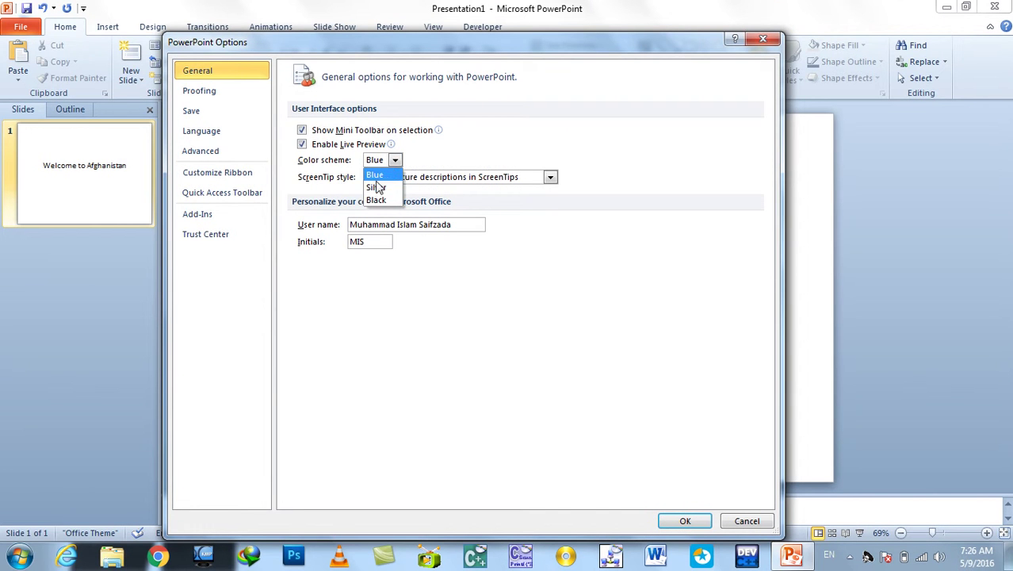
pyautogui.click(376, 188)
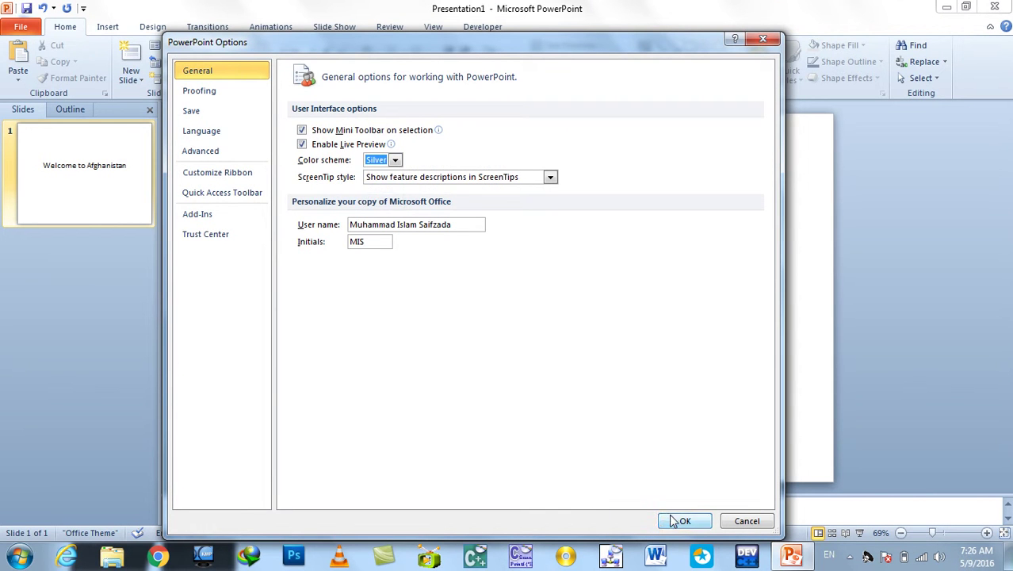
pyautogui.click(675, 521)
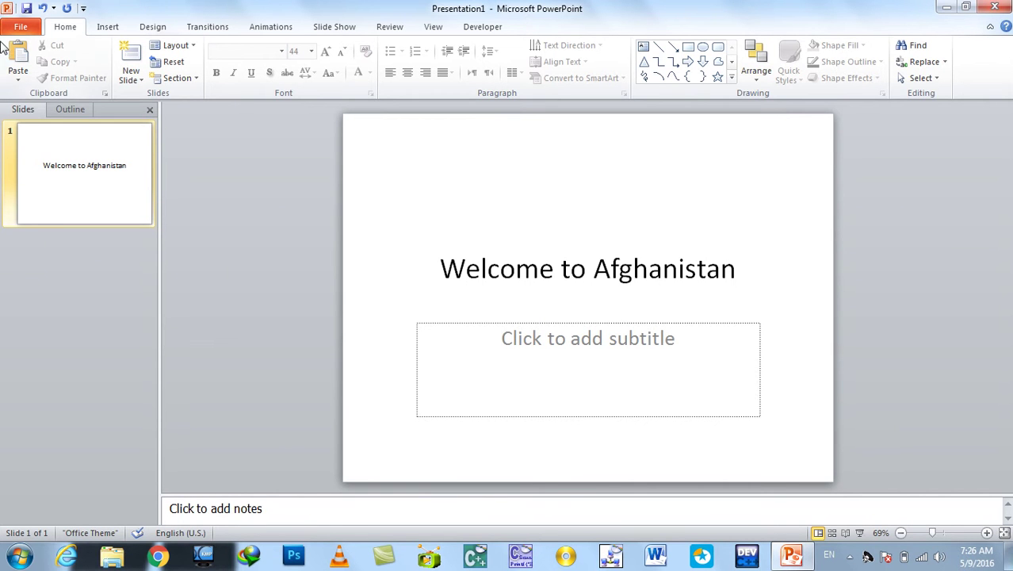
pyautogui.click(19, 26)
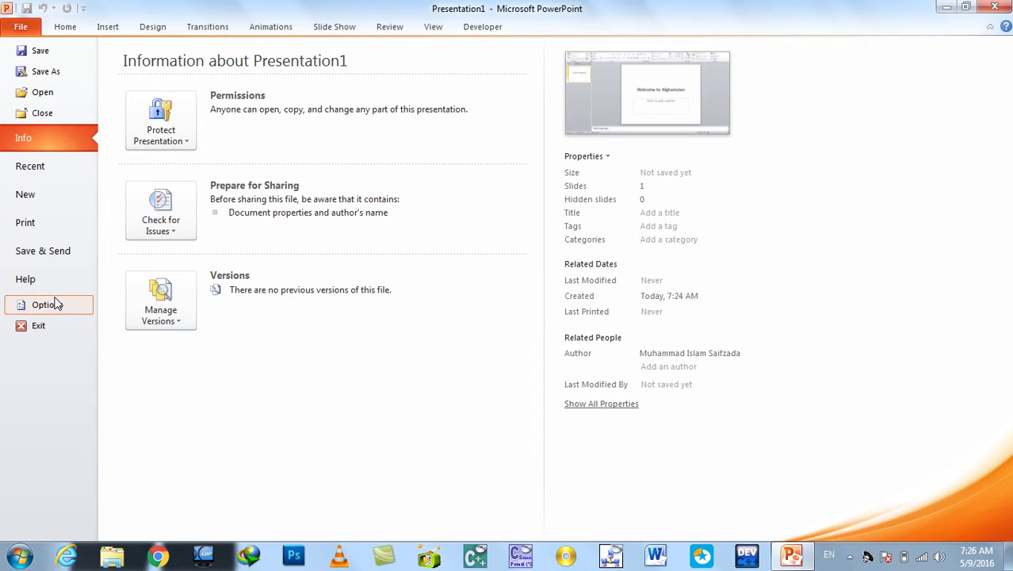
pyautogui.click(57, 303)
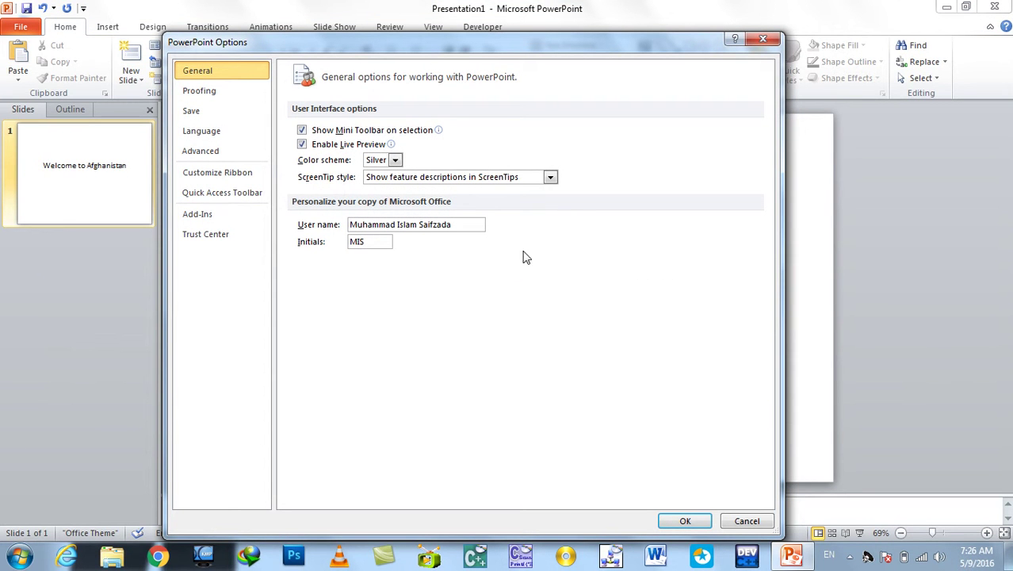
pyautogui.click(737, 525)
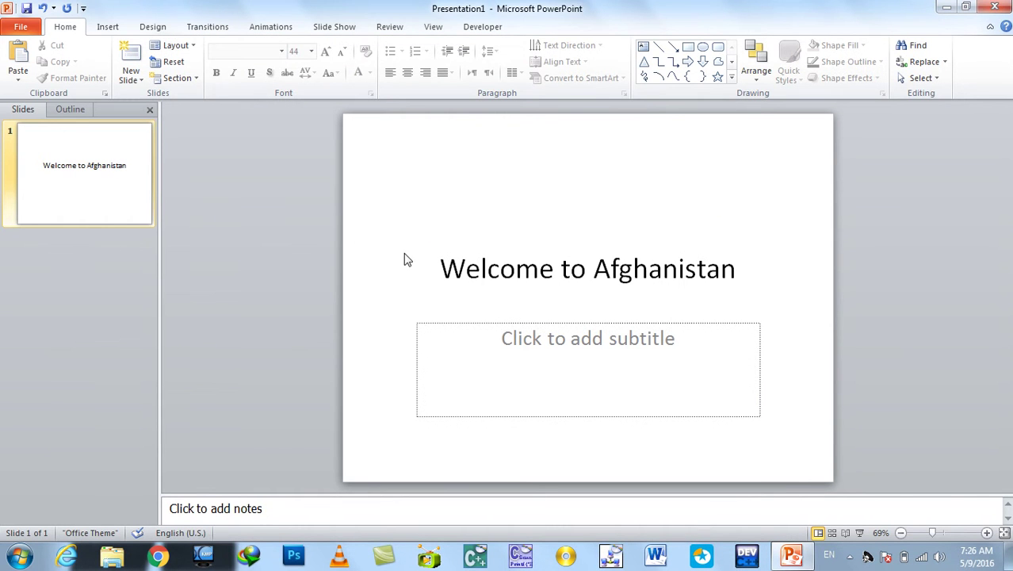
pyautogui.click(465, 270)
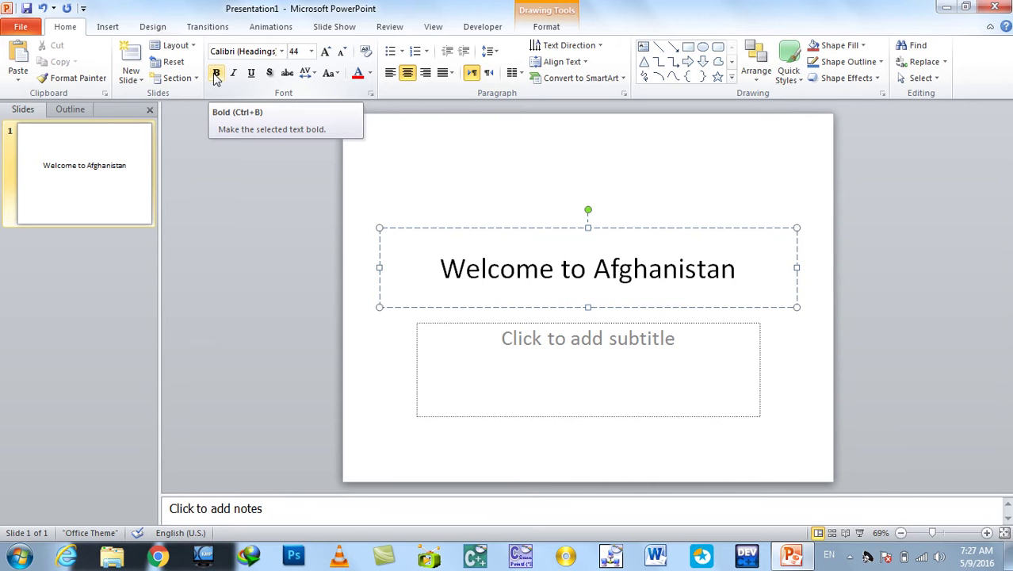
# Step: Set ScreenTip style to 'Don't show ScreenTips' and return to the File view
pyautogui.click(21, 26)
pyautogui.click(47, 306)
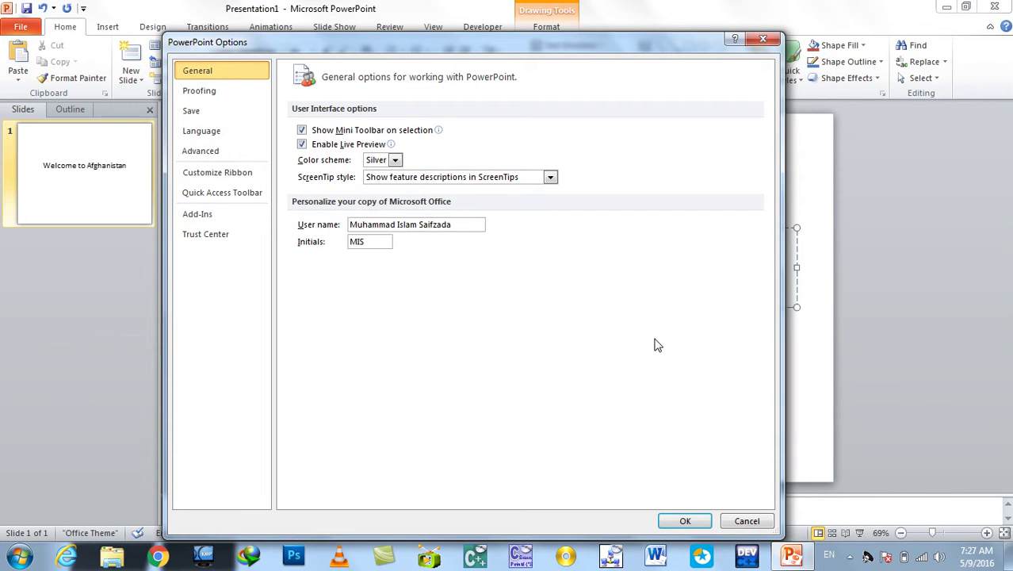
pyautogui.click(550, 177)
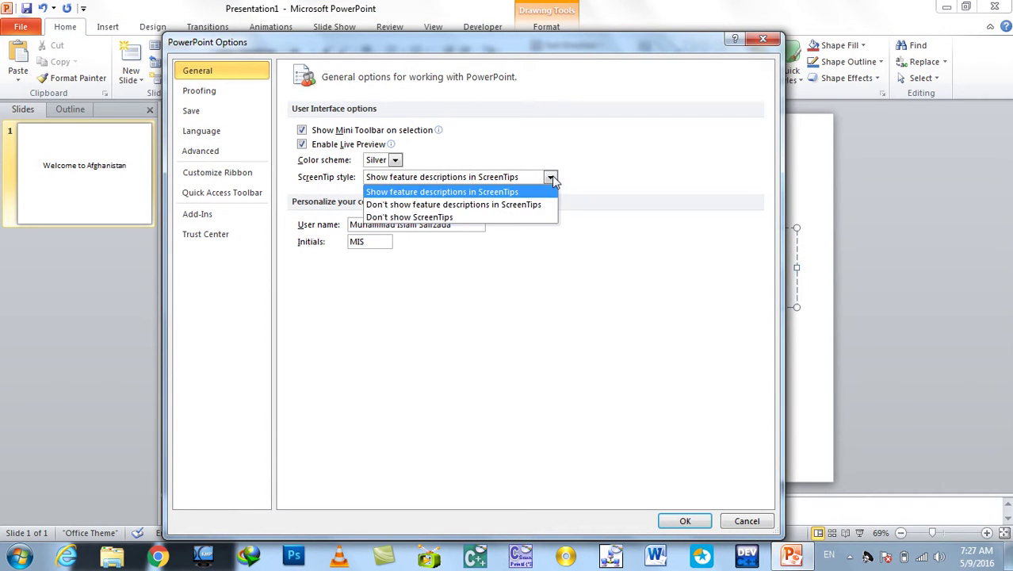
pyautogui.click(441, 217)
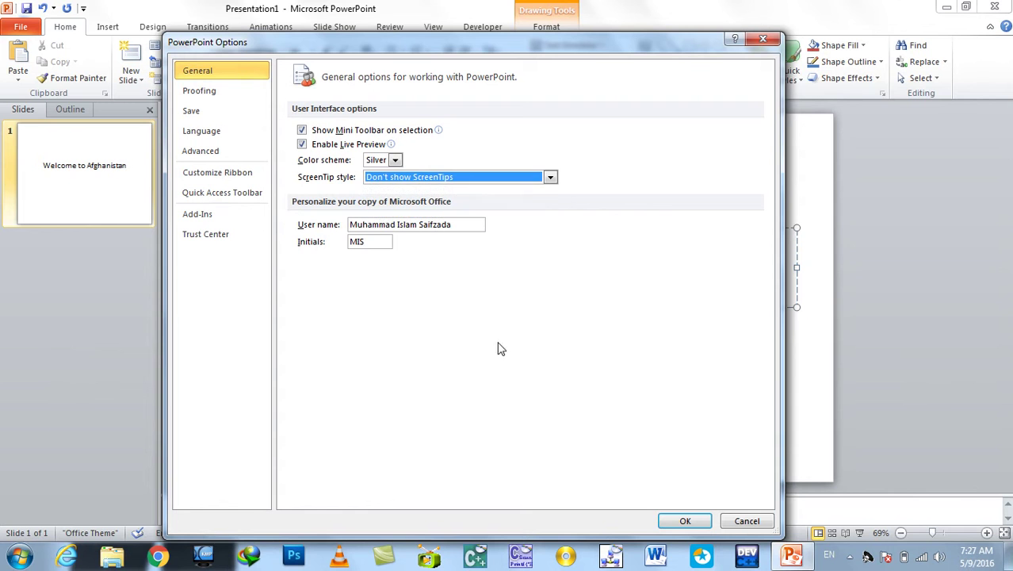
pyautogui.click(686, 521)
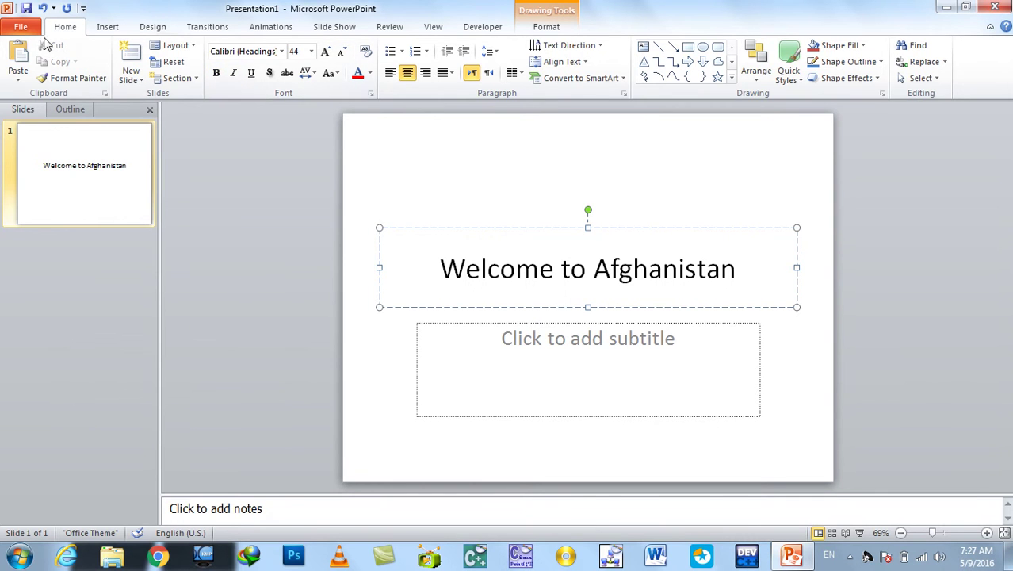
pyautogui.click(20, 26)
# Step: Apply the ScreenTip style 'Don't show feature descriptions in ScreenTips'
pyautogui.click(50, 305)
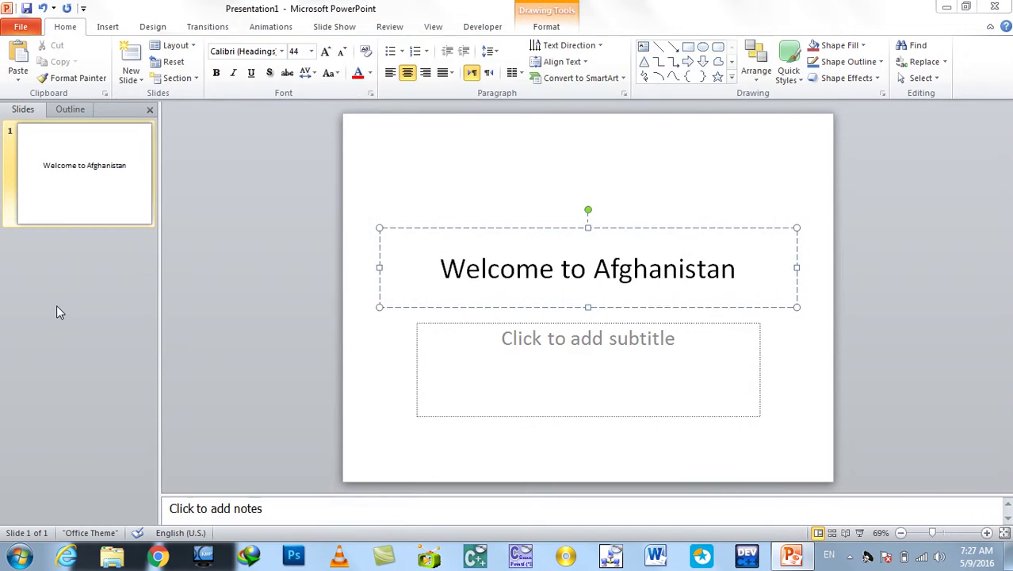
pyautogui.click(377, 178)
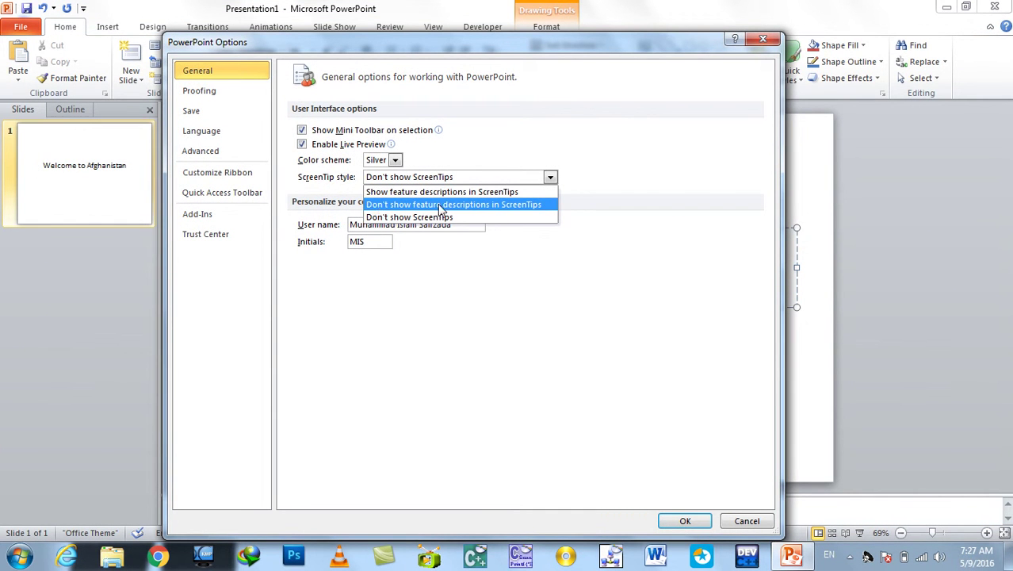
pyautogui.click(494, 209)
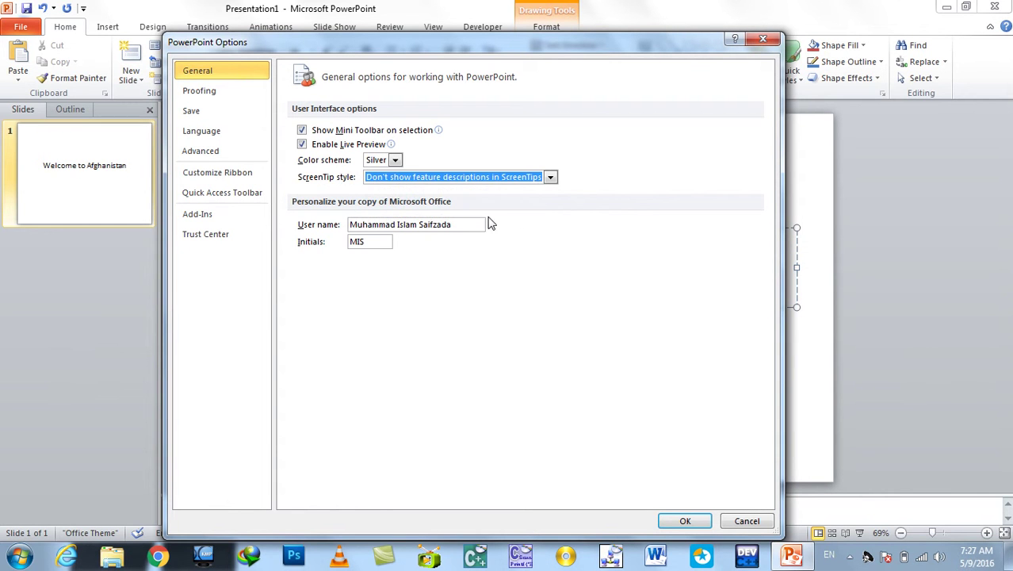
pyautogui.click(685, 522)
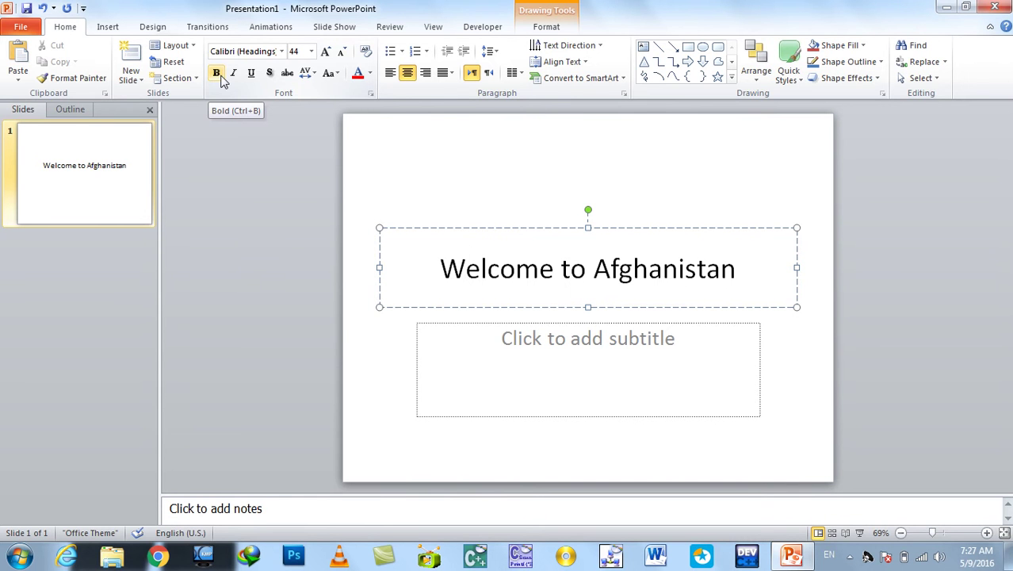
# Step: Set the ScreenTip style to 'Show feature descriptions in ScreenTips' and return to the File information page
pyautogui.click(21, 26)
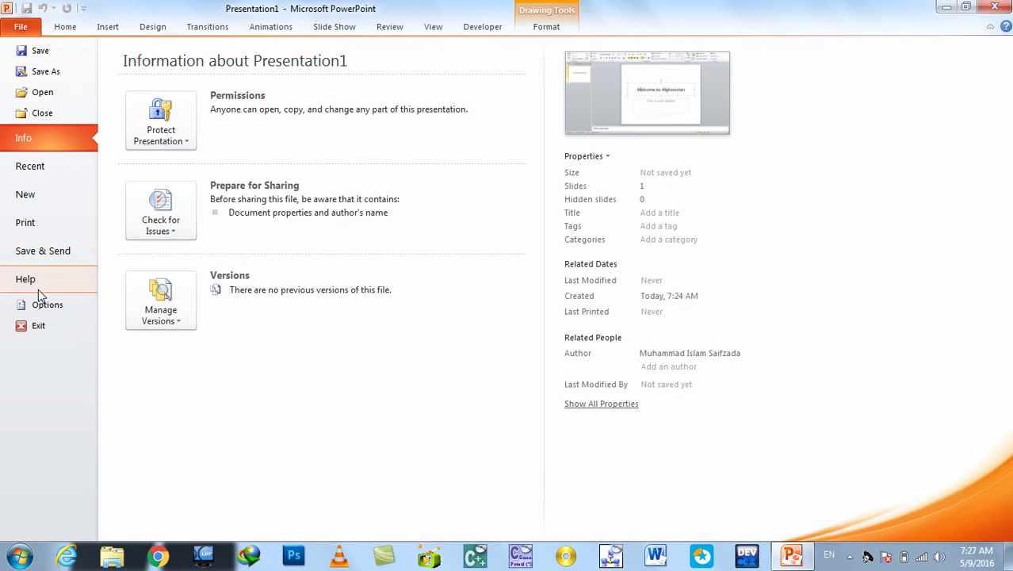
pyautogui.click(44, 303)
pyautogui.click(512, 177)
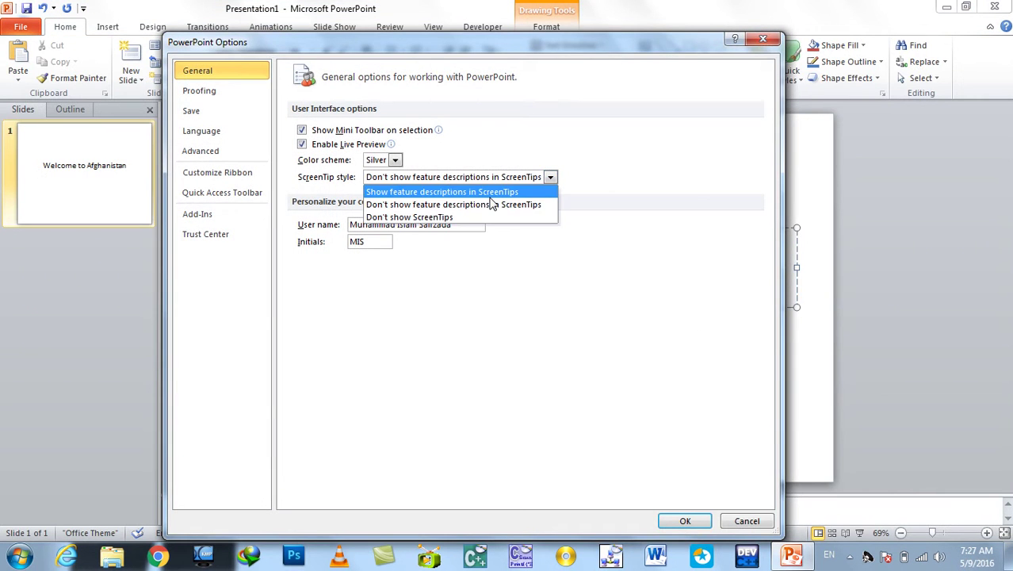
pyautogui.click(492, 192)
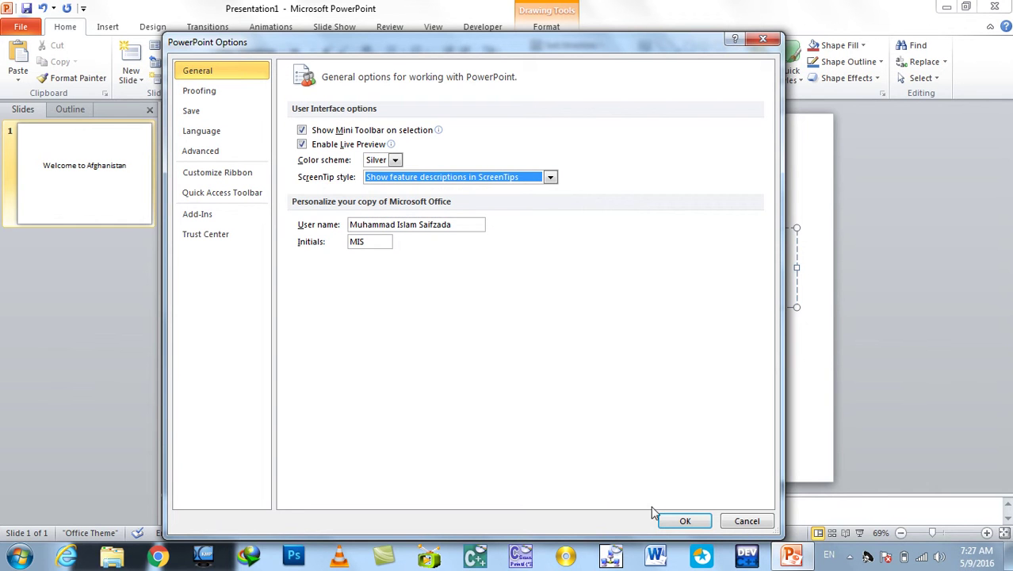
pyautogui.click(664, 520)
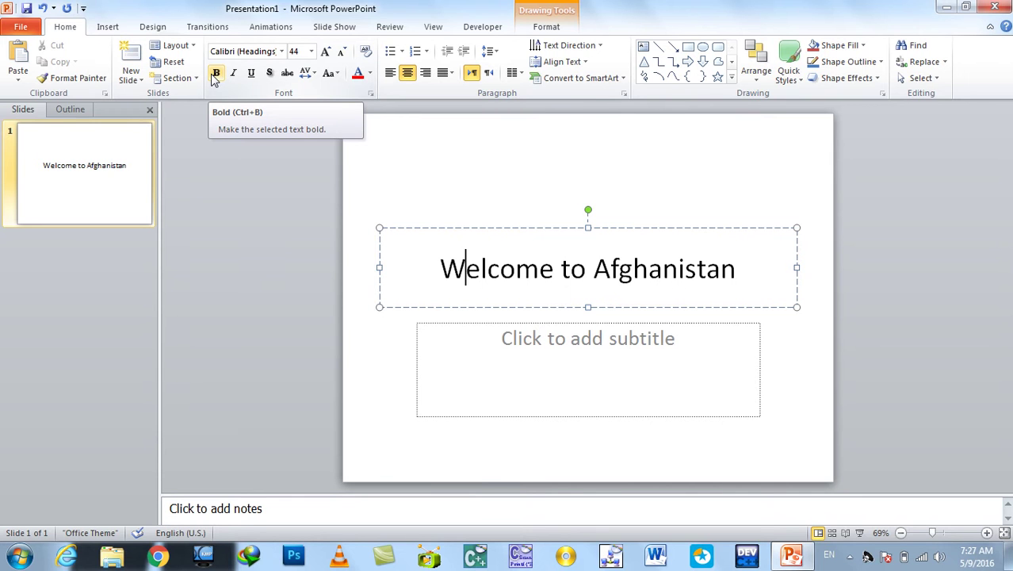
pyautogui.click(32, 29)
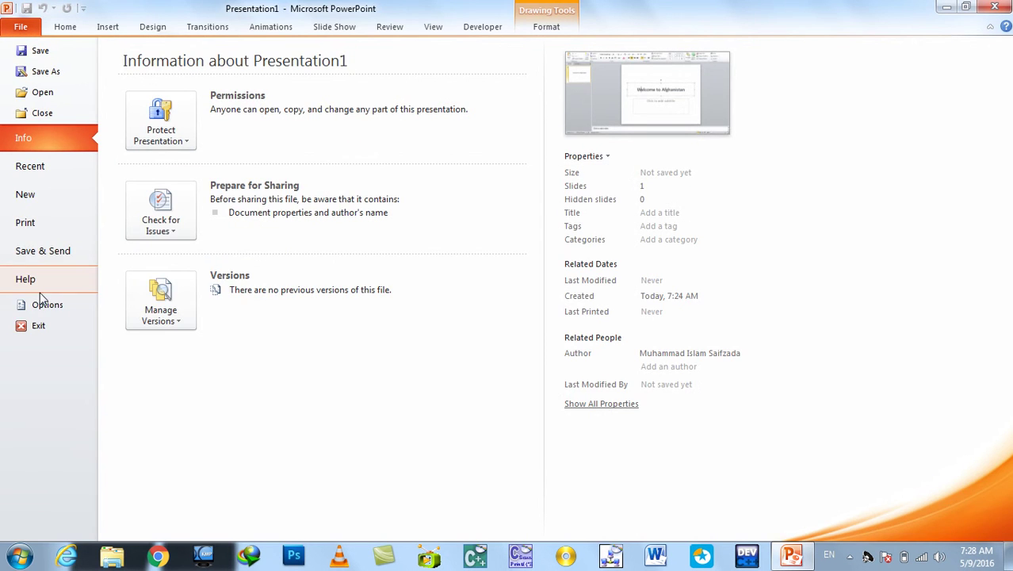
# Step: Replace the User name and Initials in PowerPoint Options with the new person's name and initials
pyautogui.click(44, 305)
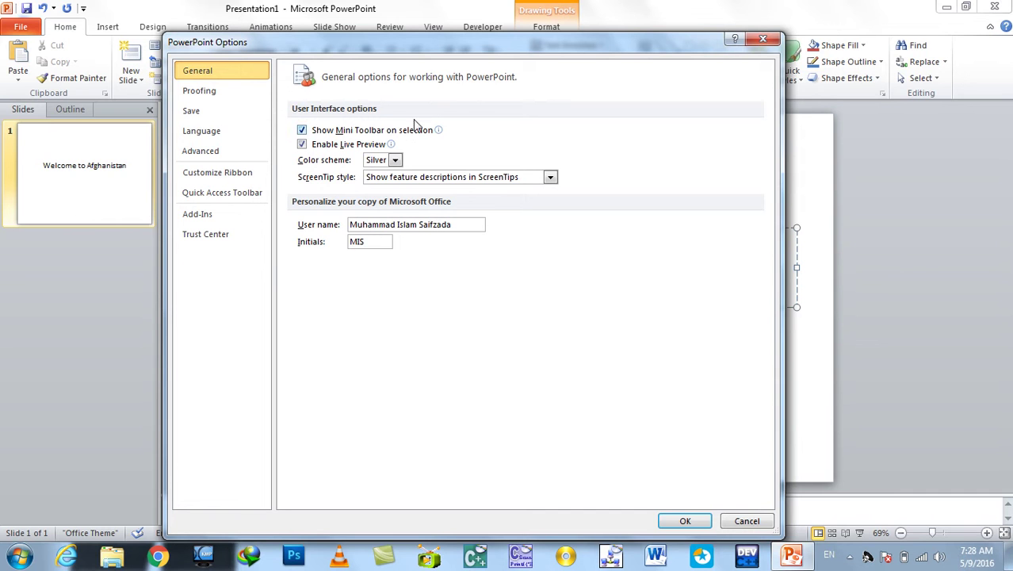
pyautogui.moveTo(456, 226); pyautogui.dragTo(317, 227)
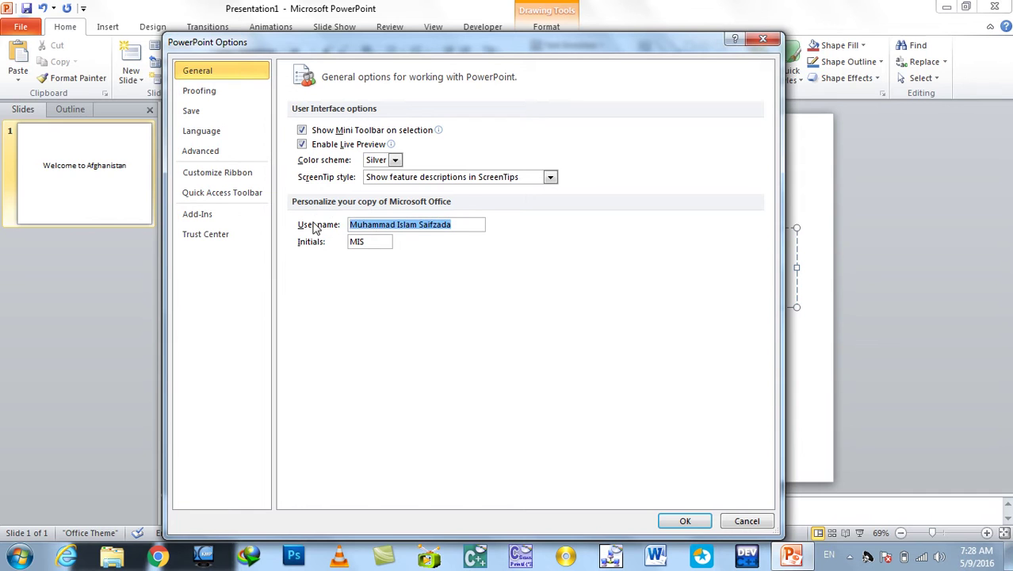
pyautogui.click(381, 241)
pyautogui.moveTo(381, 241); pyautogui.dragTo(356, 242)
pyautogui.moveTo(460, 225); pyautogui.dragTo(310, 219)
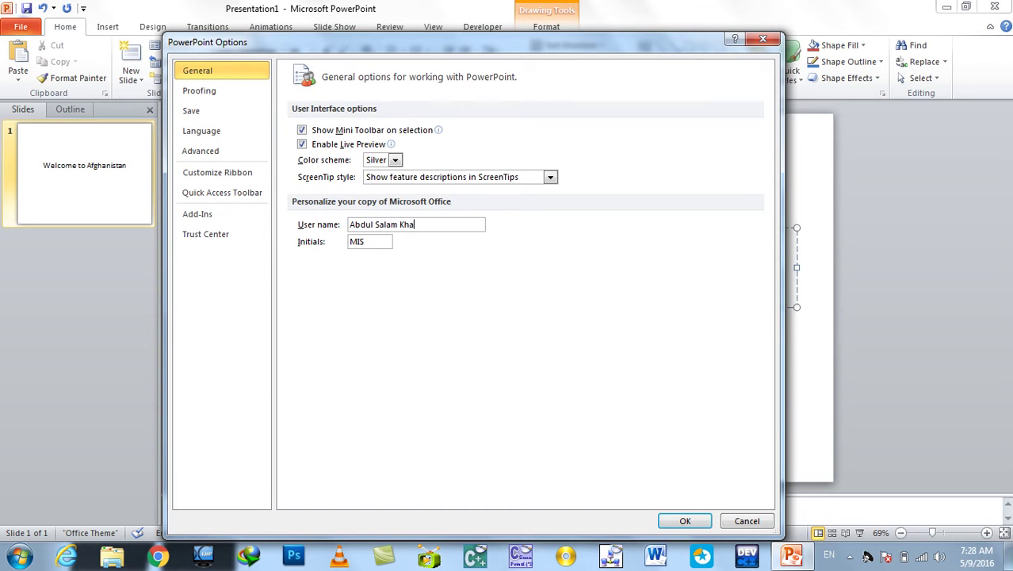
pyautogui.moveTo(376, 244); pyautogui.dragTo(350, 247)
pyautogui.write('A S K')
pyautogui.click(685, 521)
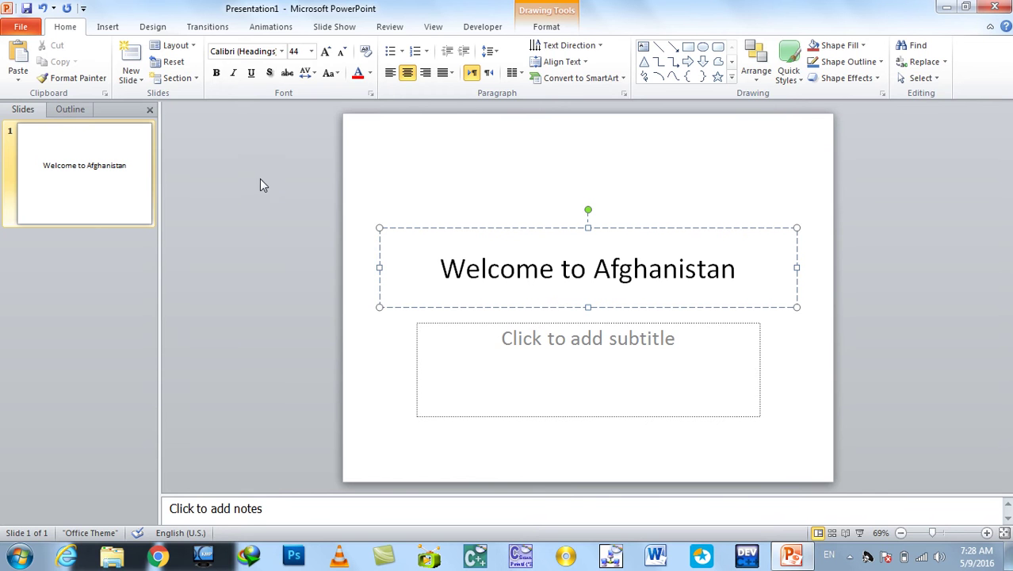
# Step: Open PowerPoint Options and close it without changing anything
pyautogui.click(22, 27)
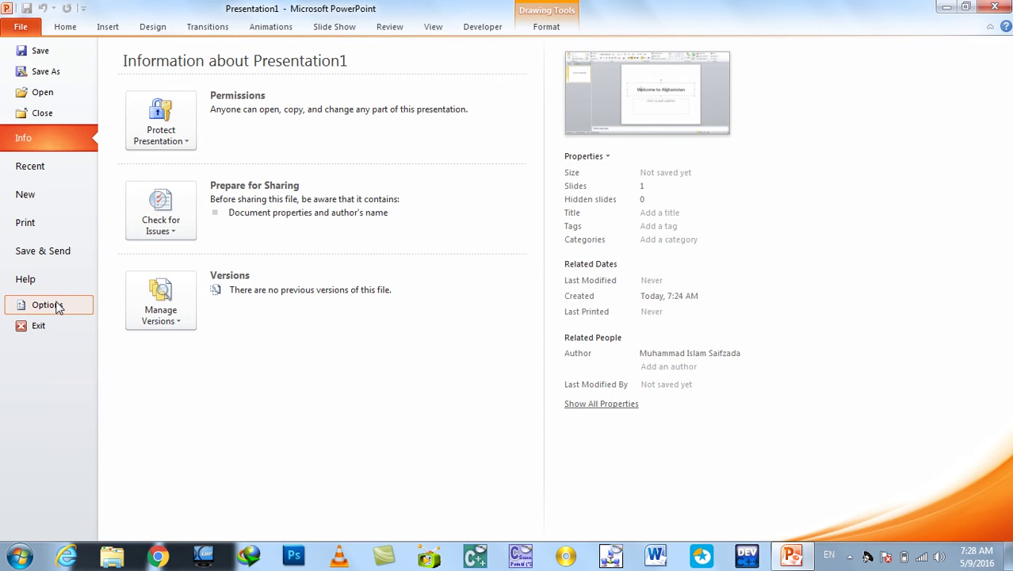
pyautogui.click(32, 305)
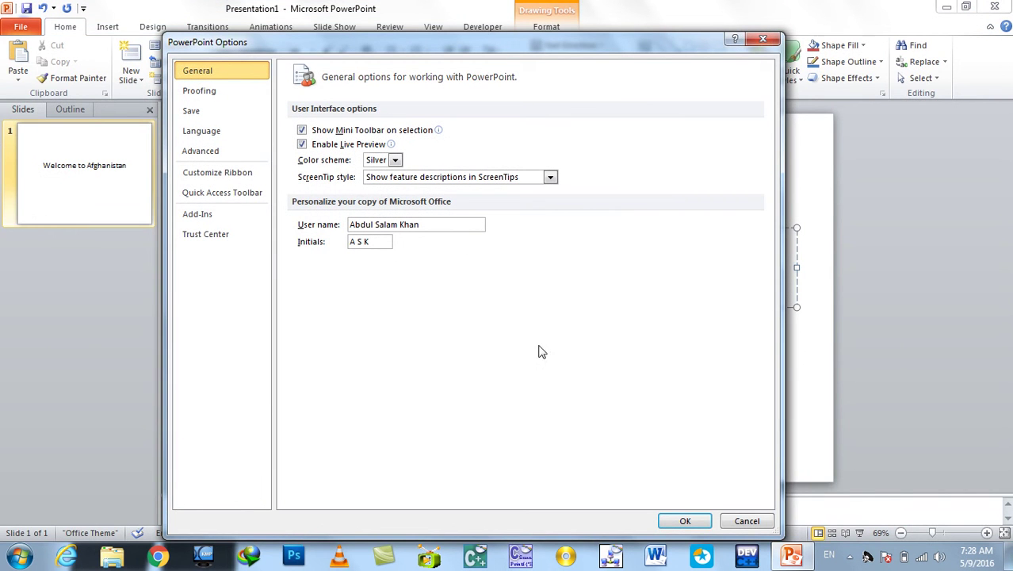
pyautogui.click(753, 525)
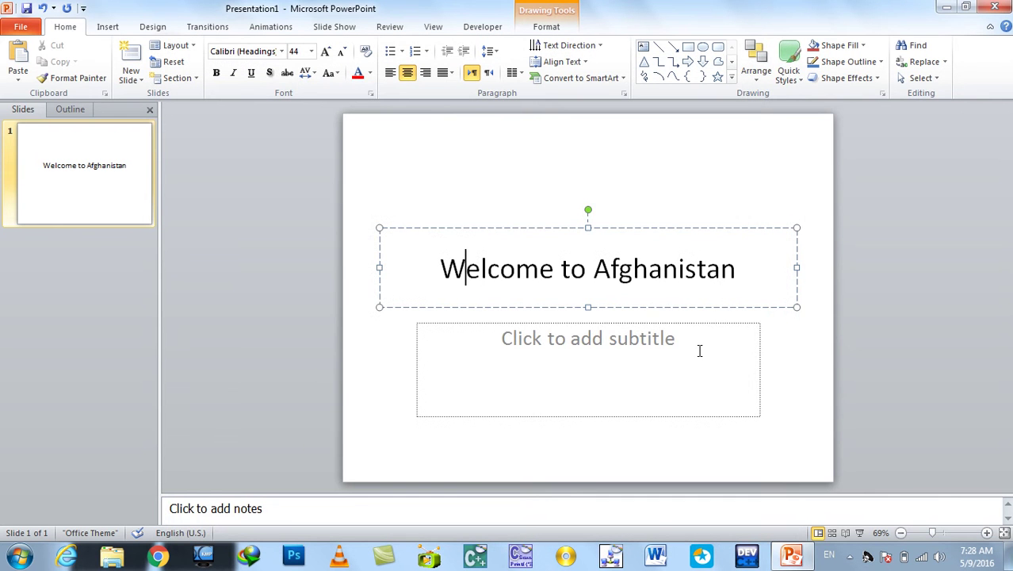
# Step: Undo a stray paste so the subtitle stays empty, then save the presentation as 'Welcome to Afghanistan'
pyautogui.click(699, 351)
pyautogui.hotkey('ctrl', 'v')
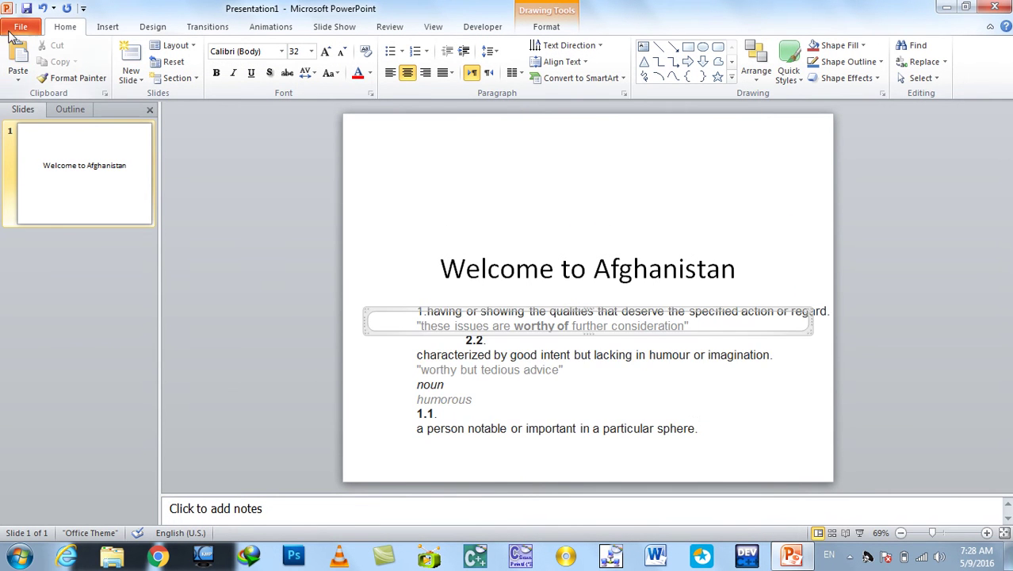
pyautogui.hotkey('ctrl', 'z')
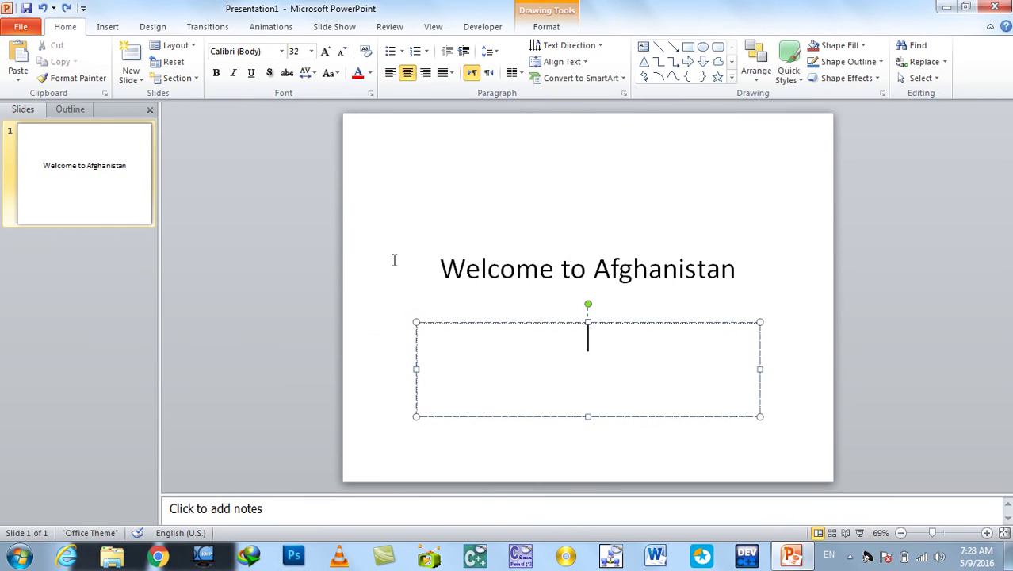
pyautogui.click(302, 221)
pyautogui.hotkey('ctrl', 'o')
pyautogui.press('Return')
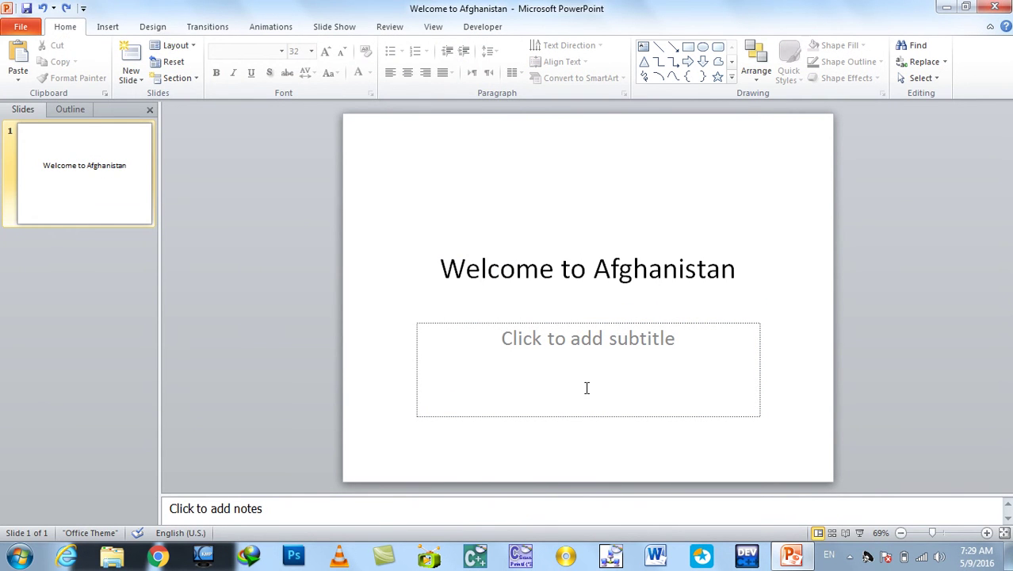
pyautogui.click(585, 387)
pyautogui.click(21, 27)
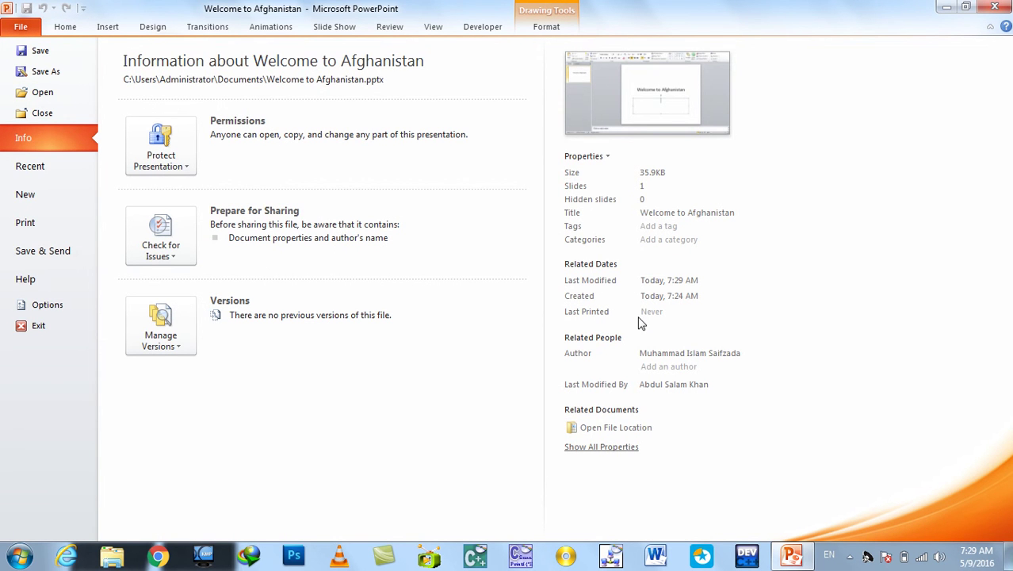
pyautogui.moveTo(717, 359)
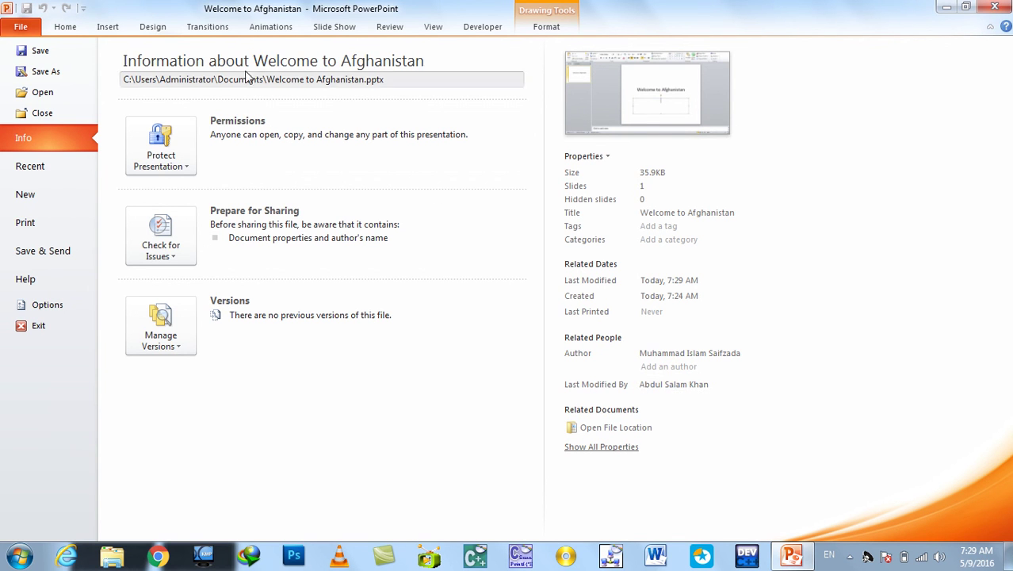
pyautogui.click(19, 30)
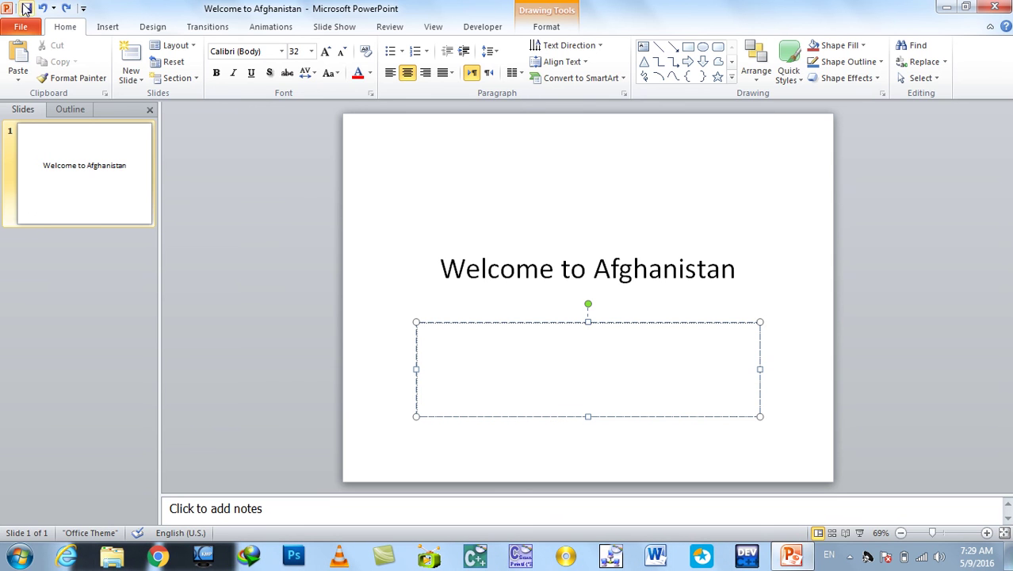
pyautogui.click(310, 210)
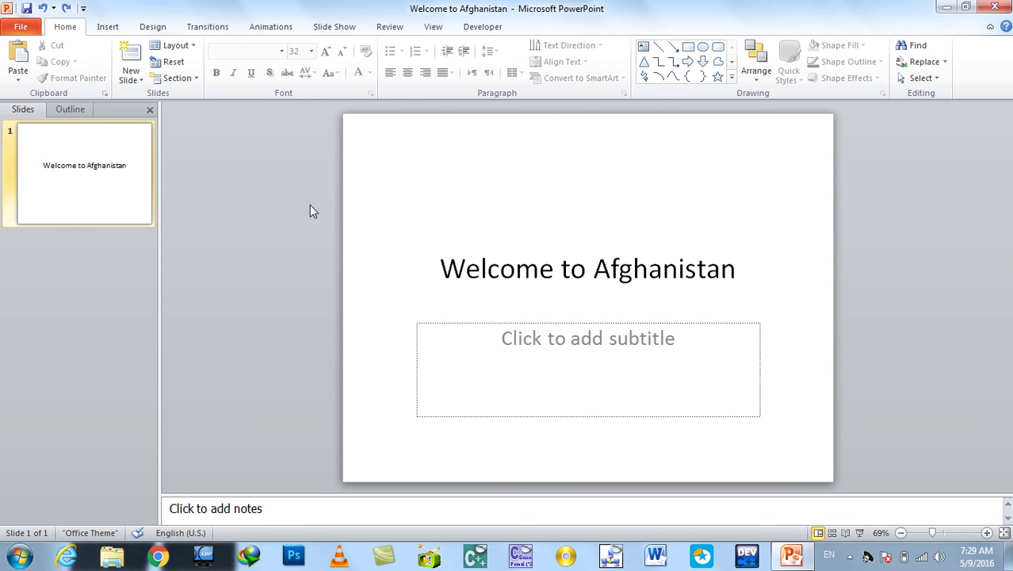